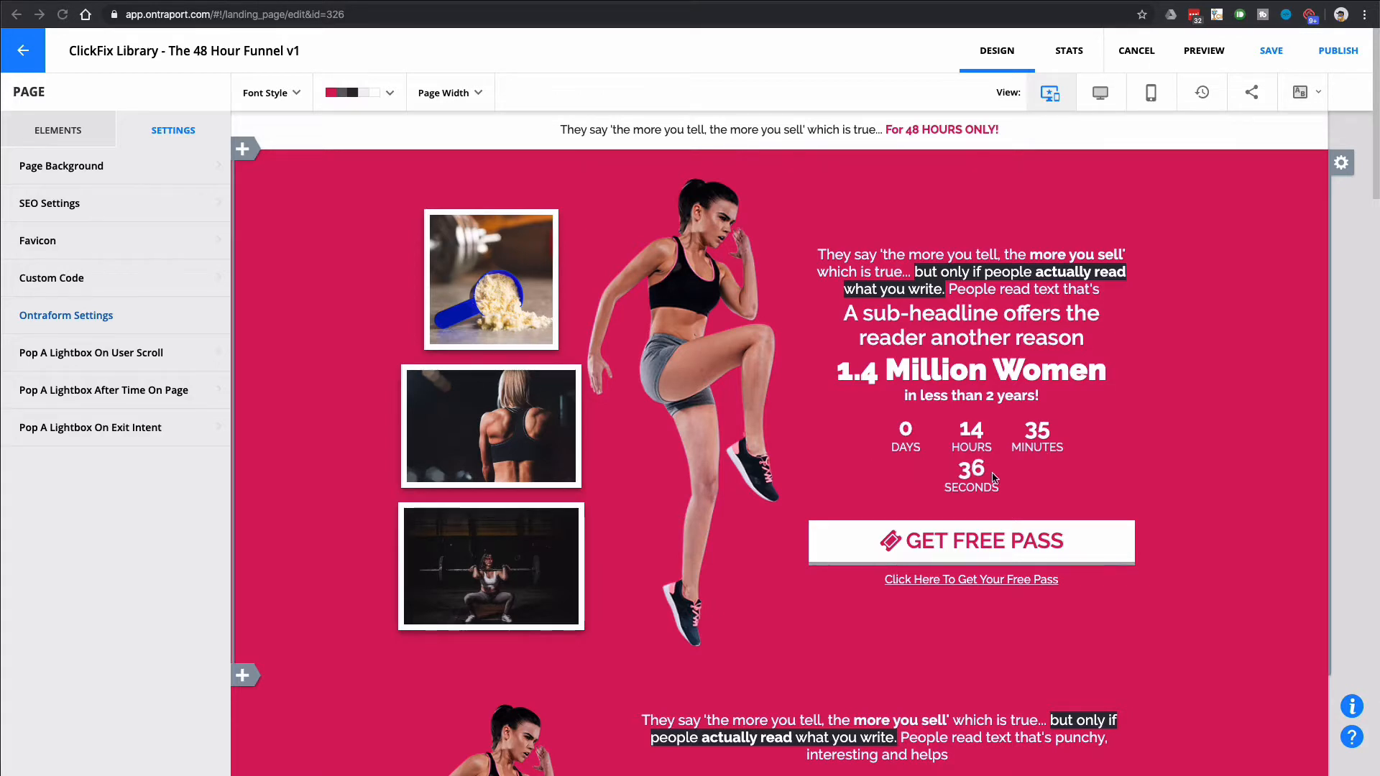
Step: Open the hero section's countdown timer settings, examine the countdown date and the available times, and close the timer editor
{"action": "left_click", "coordinate": [958, 453]}
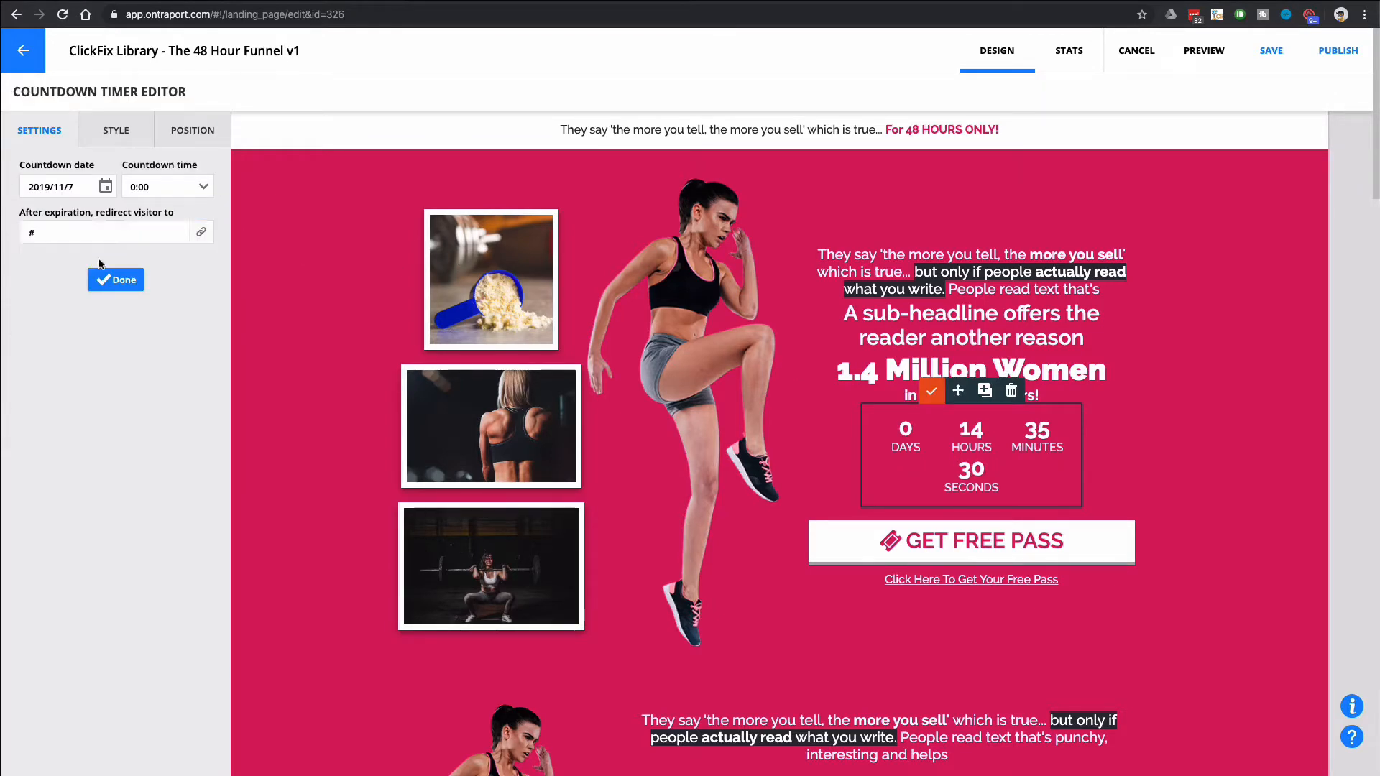
{"action": "left_click", "coordinate": [84, 193]}
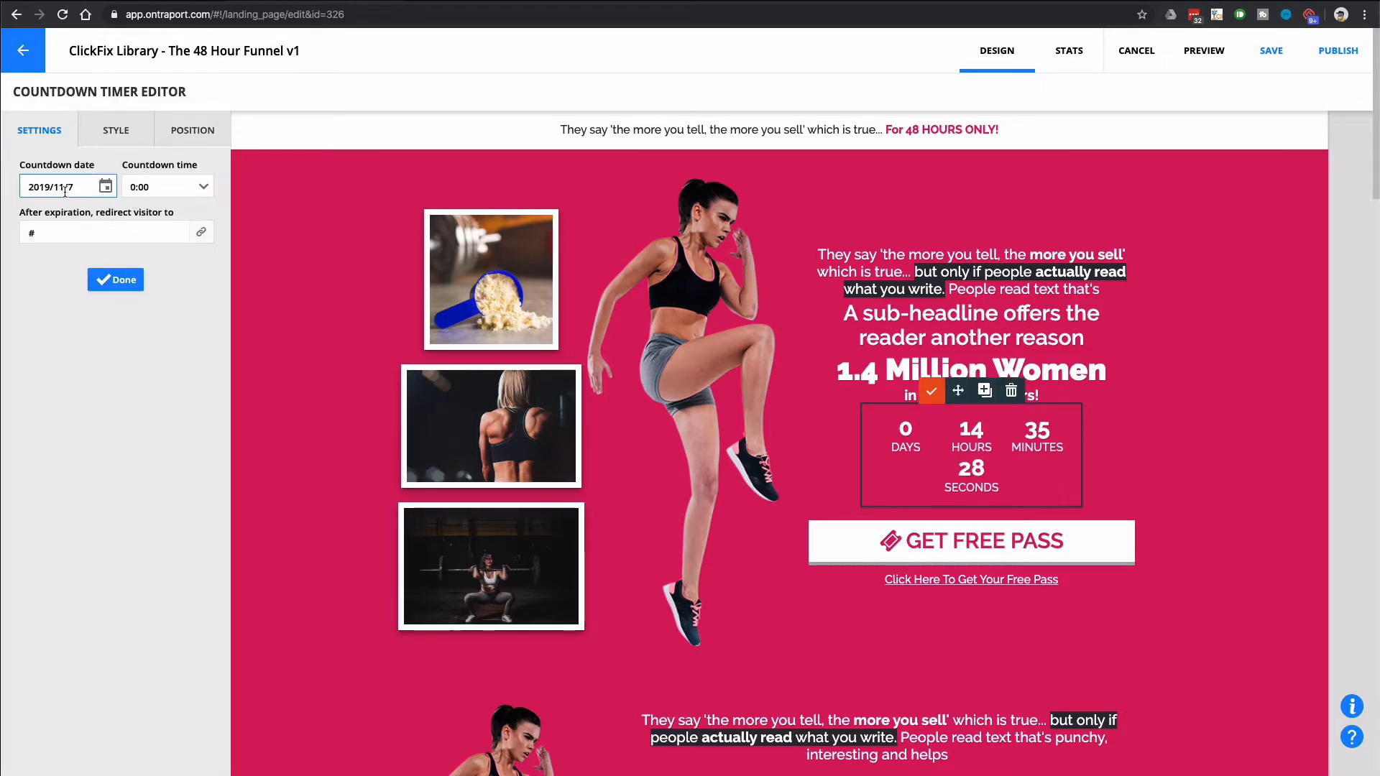
{"action": "left_click", "coordinate": [182, 193]}
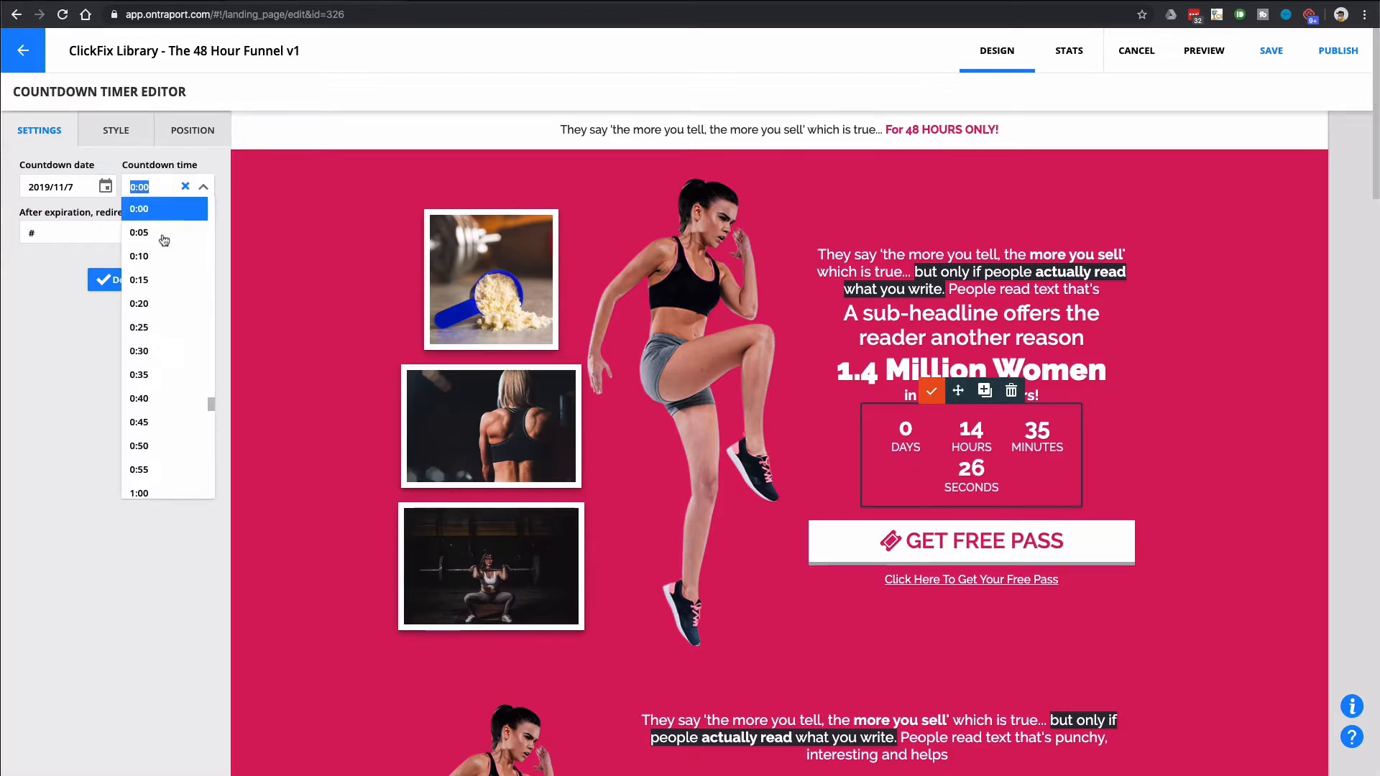
{"action": "scroll", "coordinate": [173, 395], "scroll_direction": "down", "scroll_amount": 1}
{"action": "scroll", "coordinate": [173, 394], "scroll_direction": "down", "scroll_amount": 8}
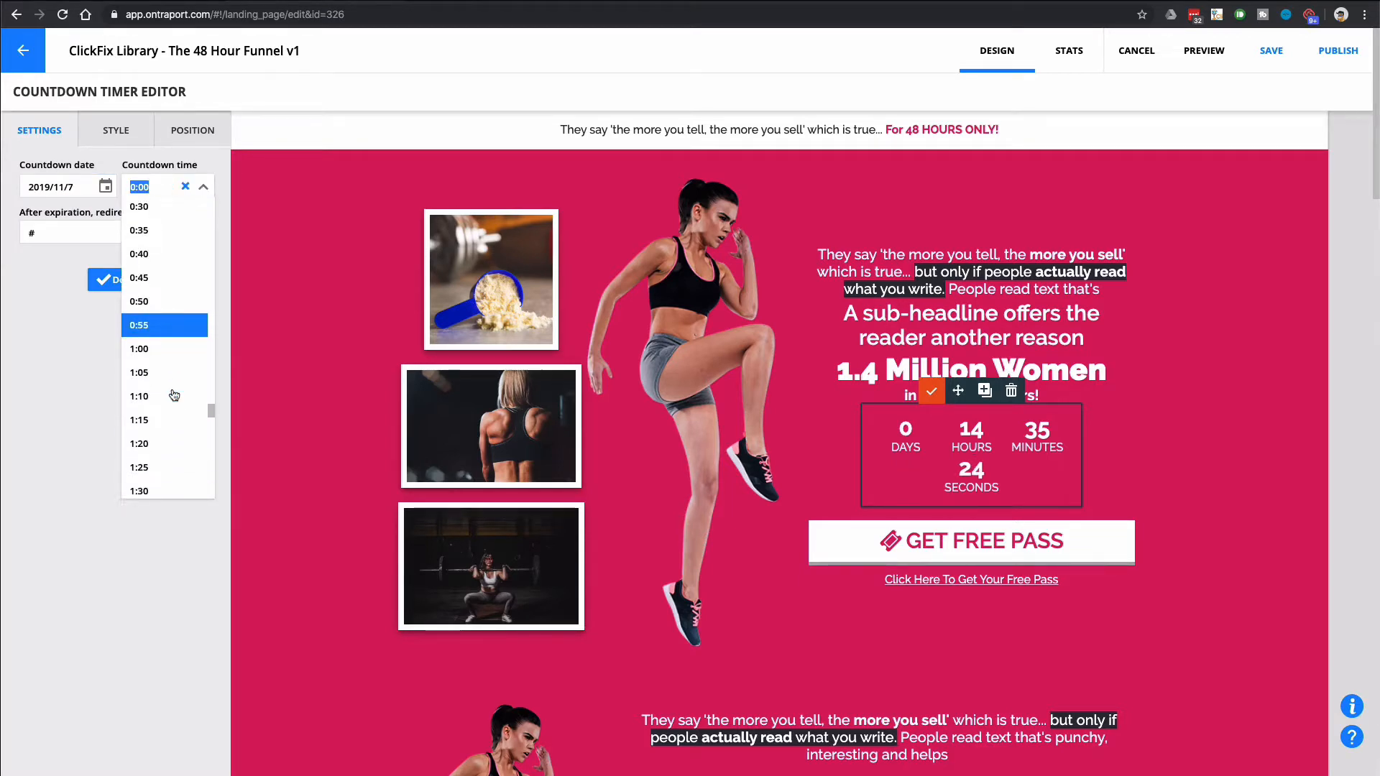
{"action": "scroll", "coordinate": [173, 394], "scroll_direction": "up", "scroll_amount": 4}
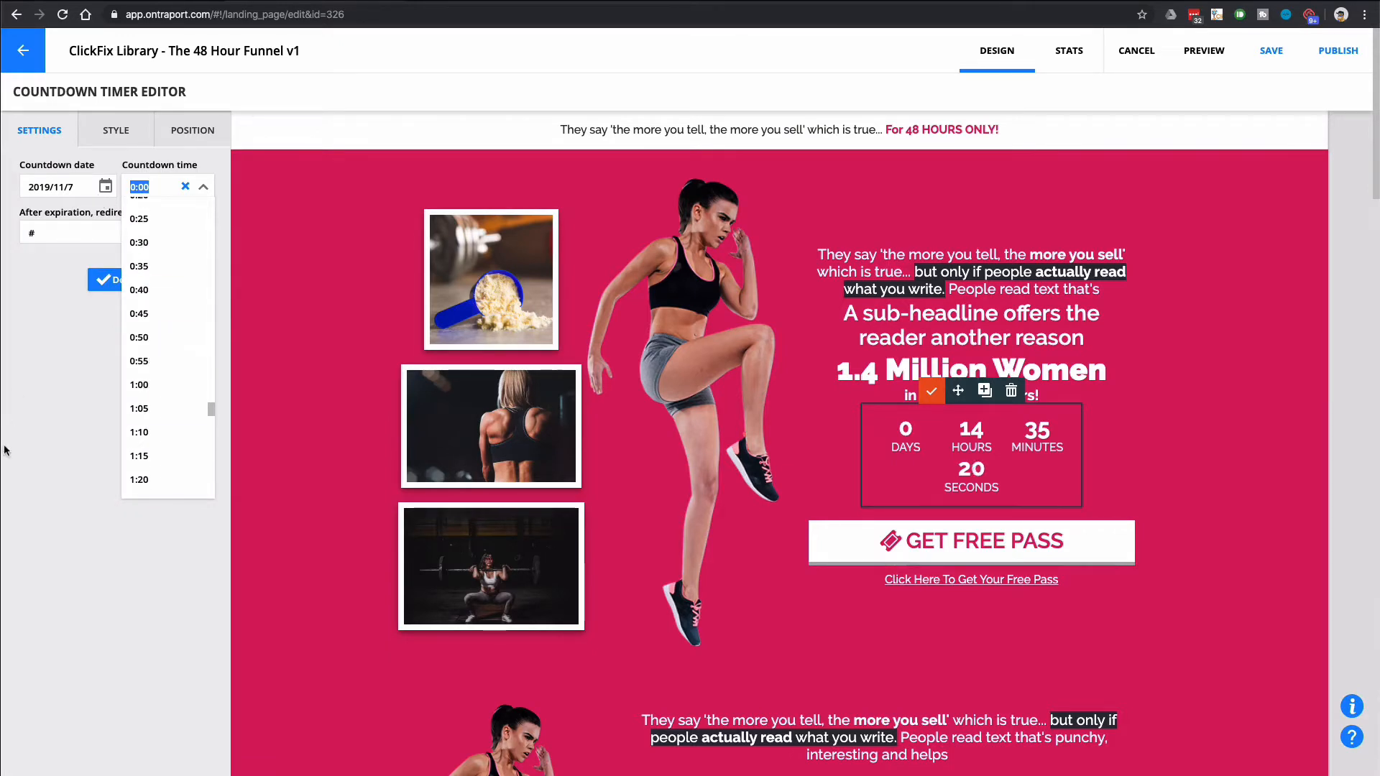
{"action": "left_click", "coordinate": [57, 493]}
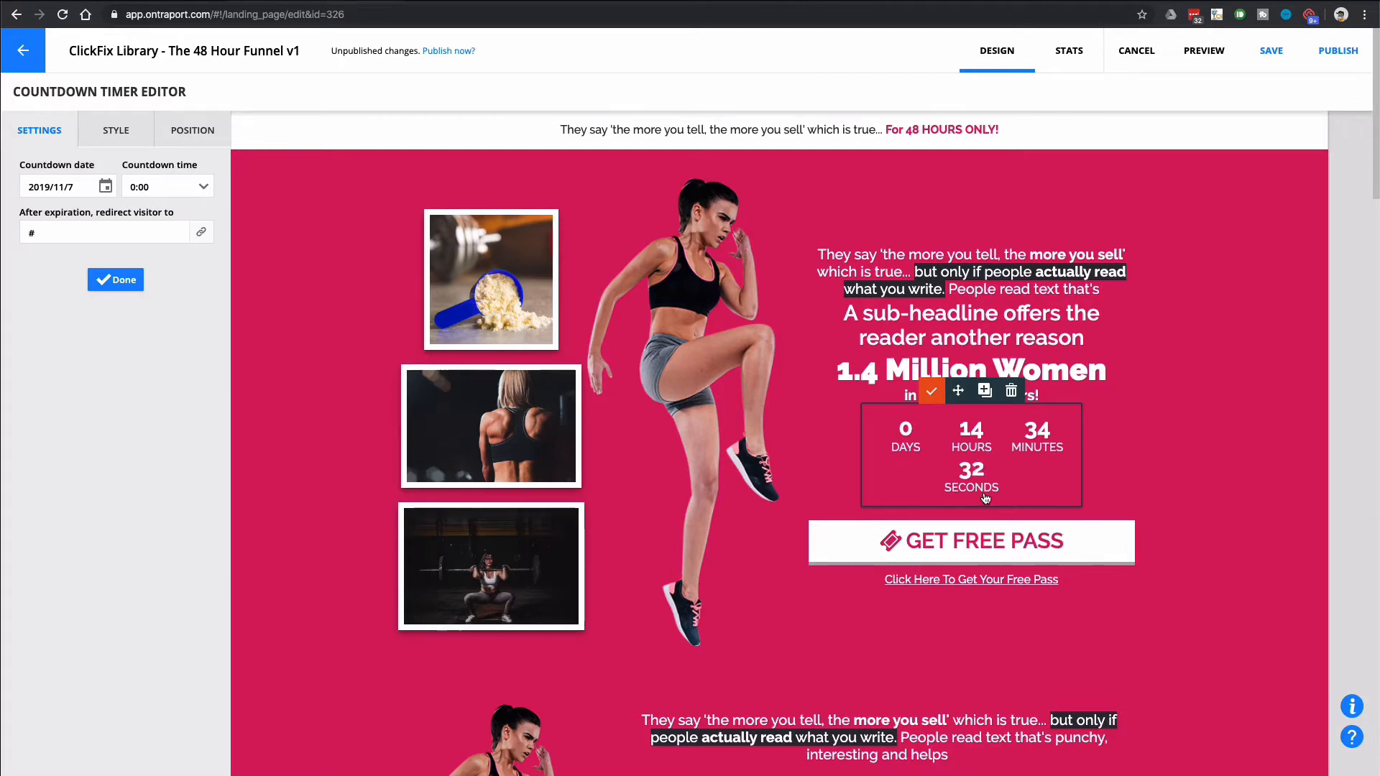
{"action": "left_click", "coordinate": [117, 280]}
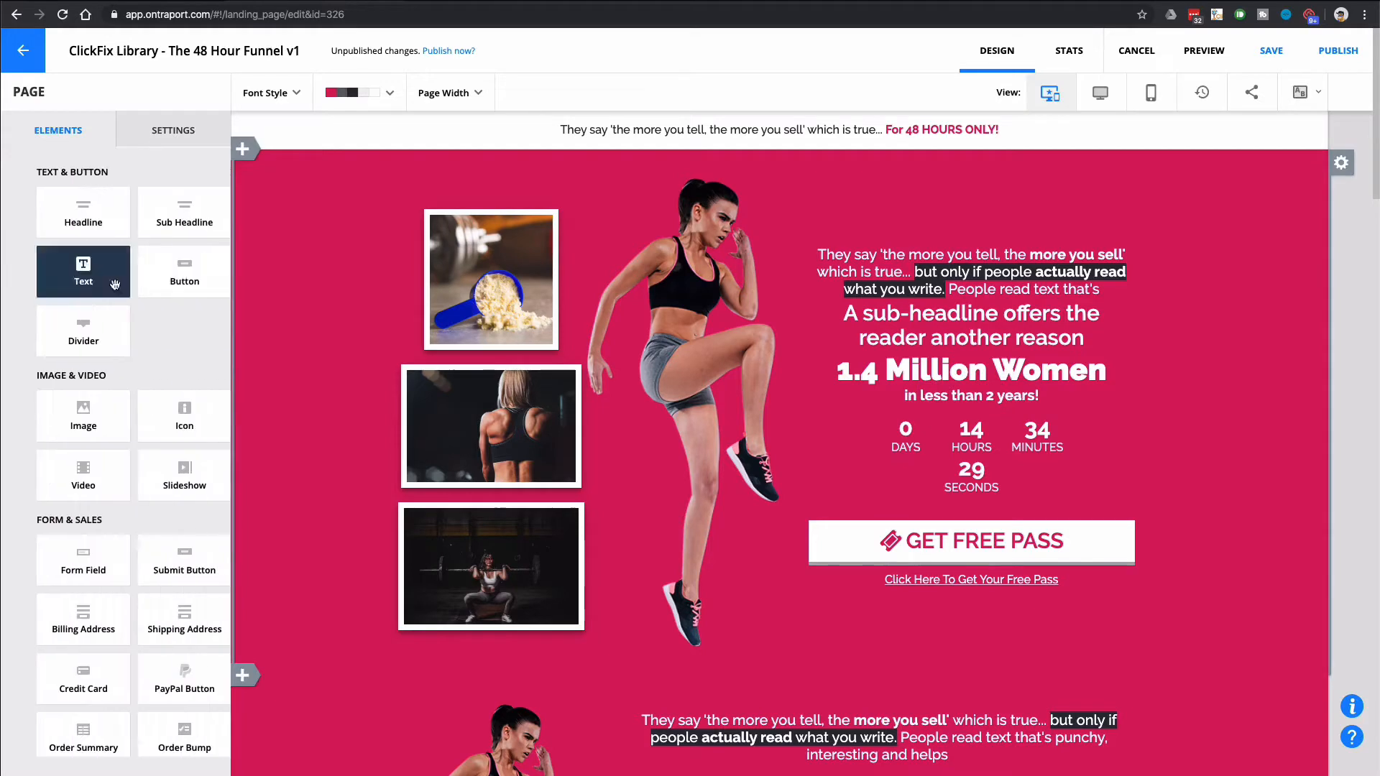
Step: Open the page's custom header code, examine the Timer shortcode line, and consult the open World Clock page
{"action": "left_click", "coordinate": [185, 142]}
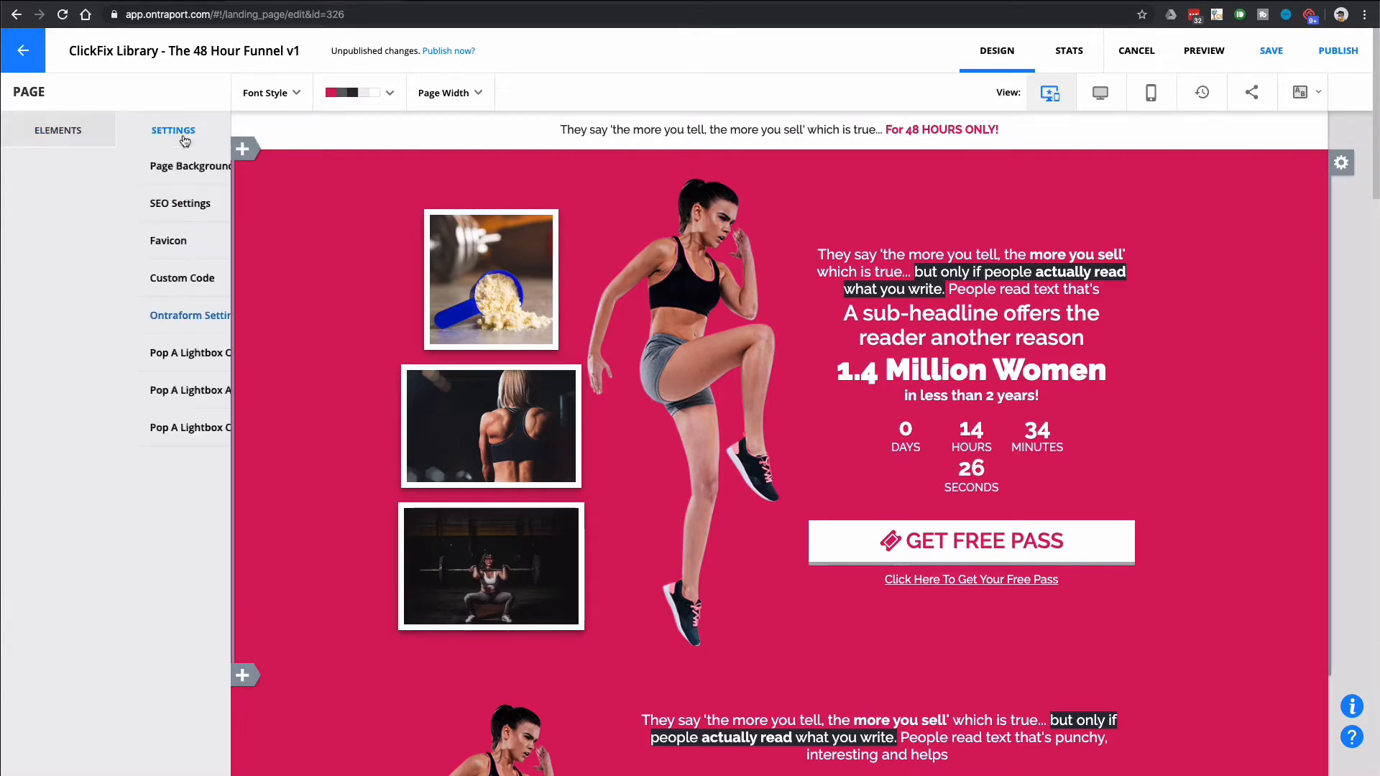
{"action": "left_click", "coordinate": [115, 283]}
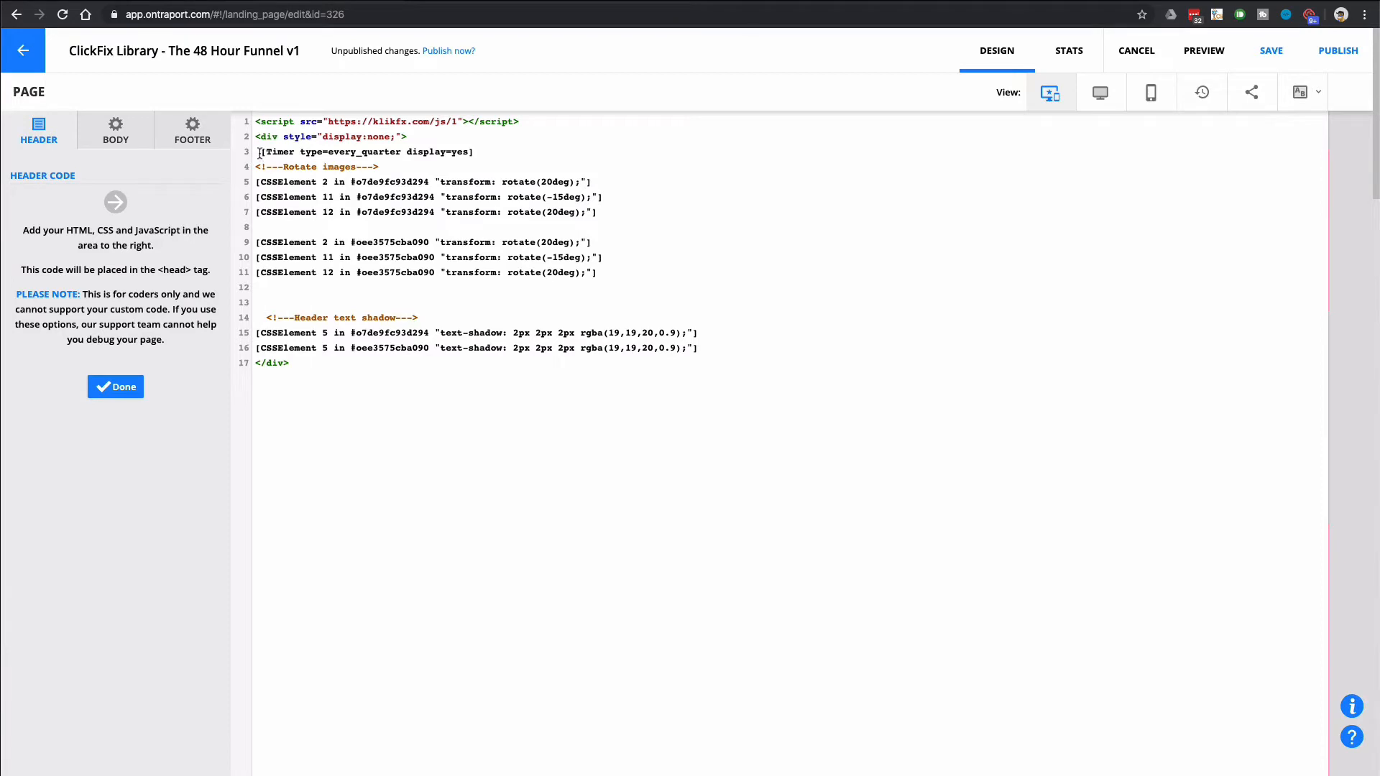
{"action": "left_click_drag", "start_coordinate": [260, 153], "coordinate": [474, 152]}
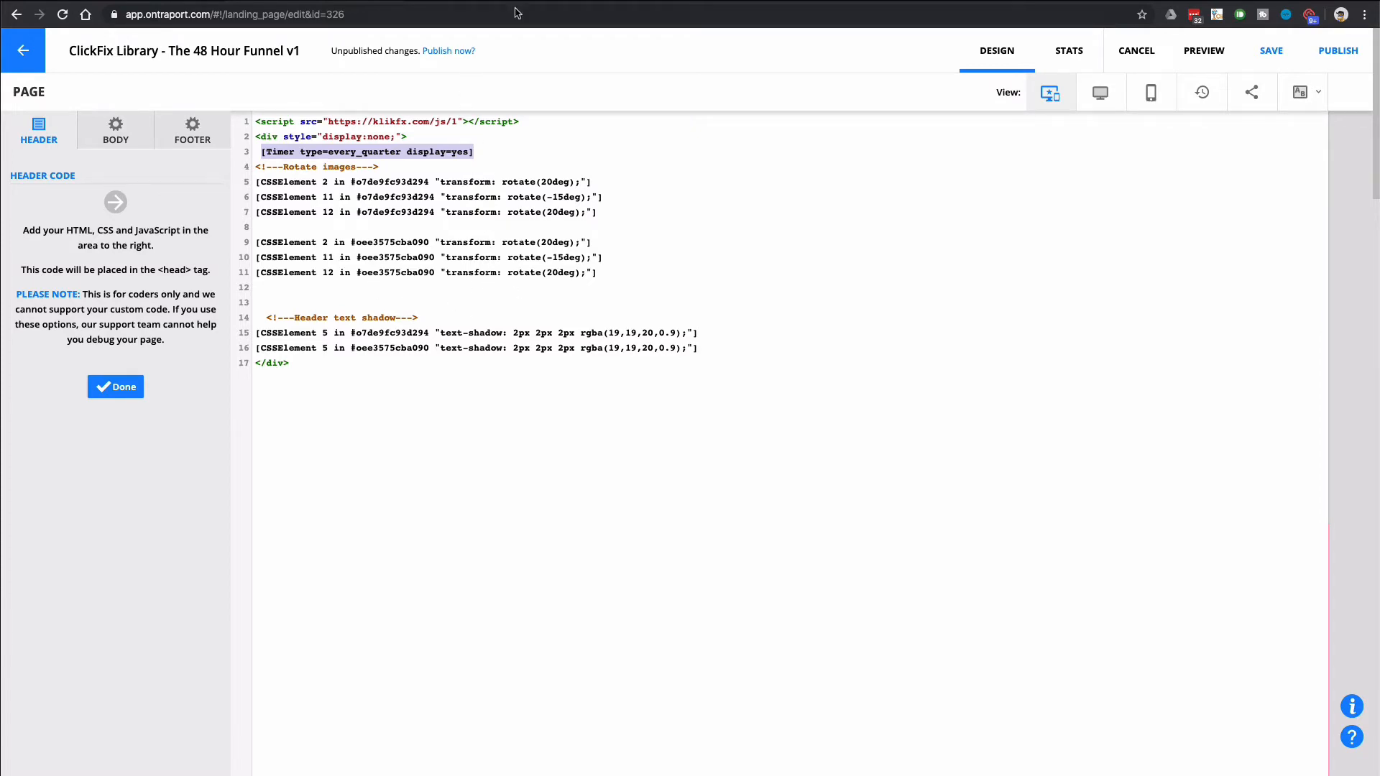
{"action": "left_click", "coordinate": [115, 387]}
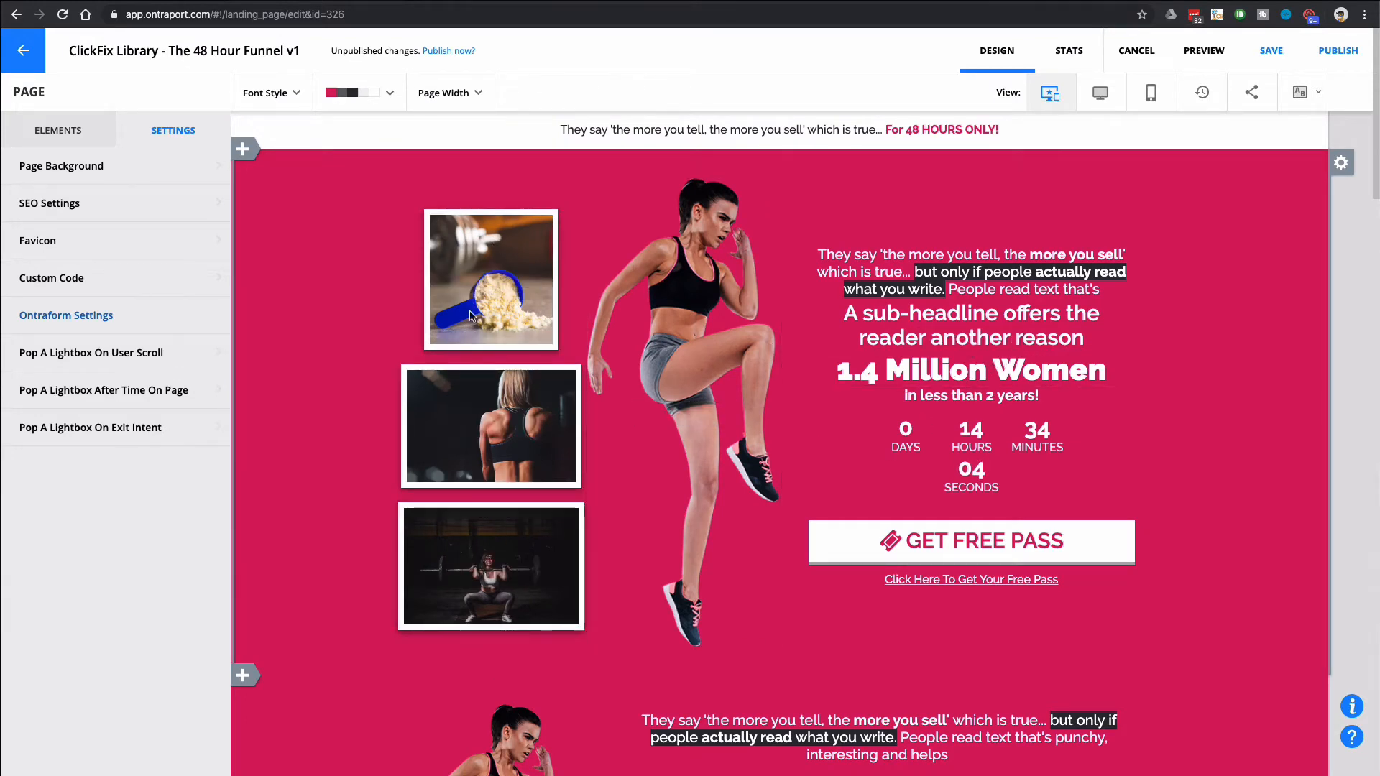
{"action": "left_click", "coordinate": [146, 290]}
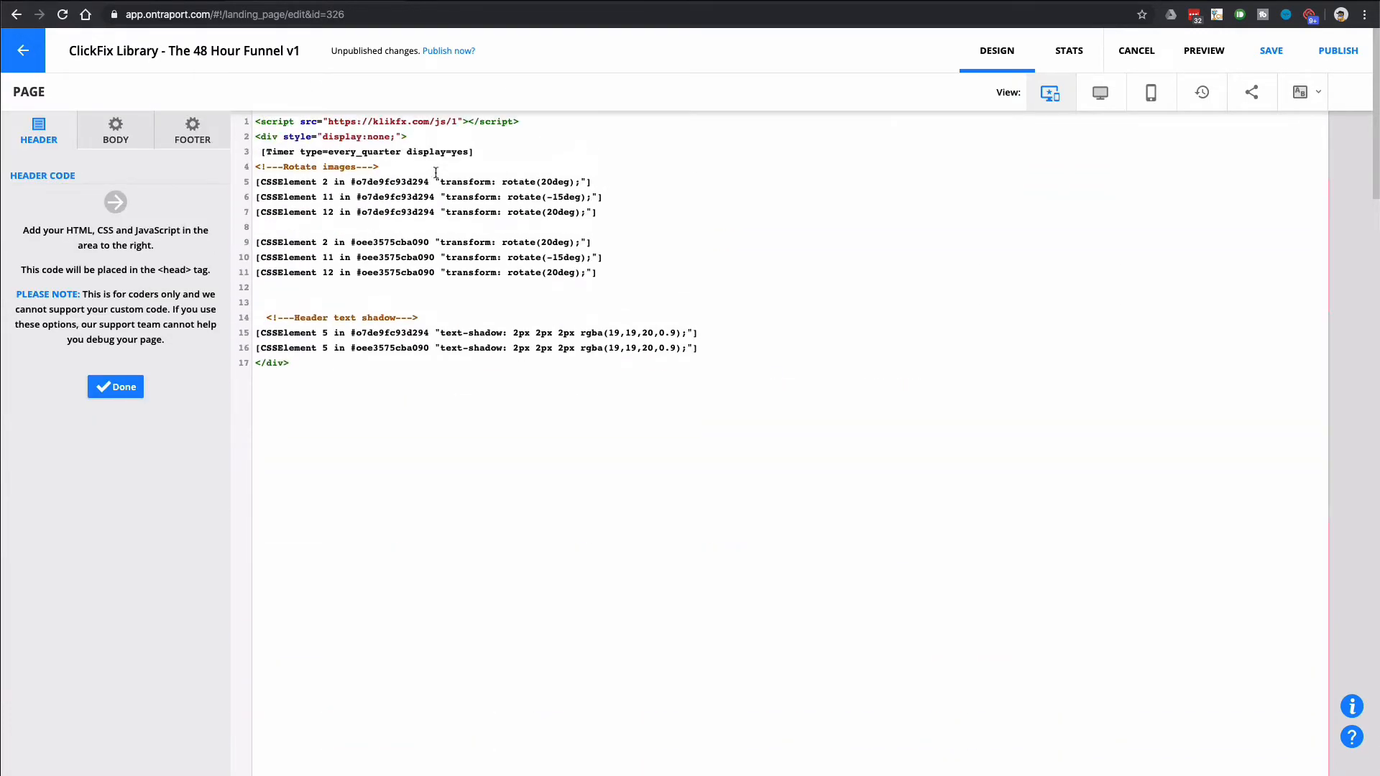
{"action": "left_click_drag", "start_coordinate": [475, 154], "coordinate": [253, 151]}
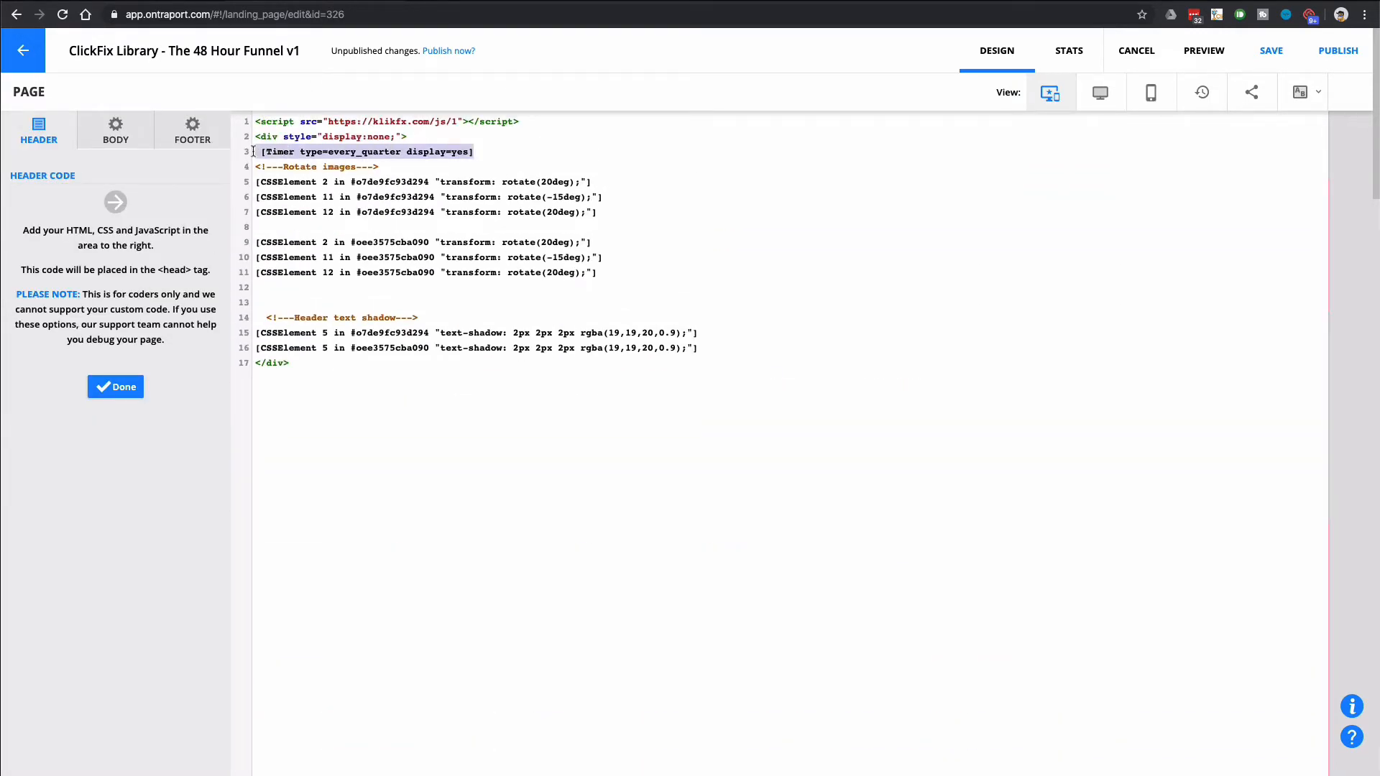
{"action": "left_click", "coordinate": [303, 153]}
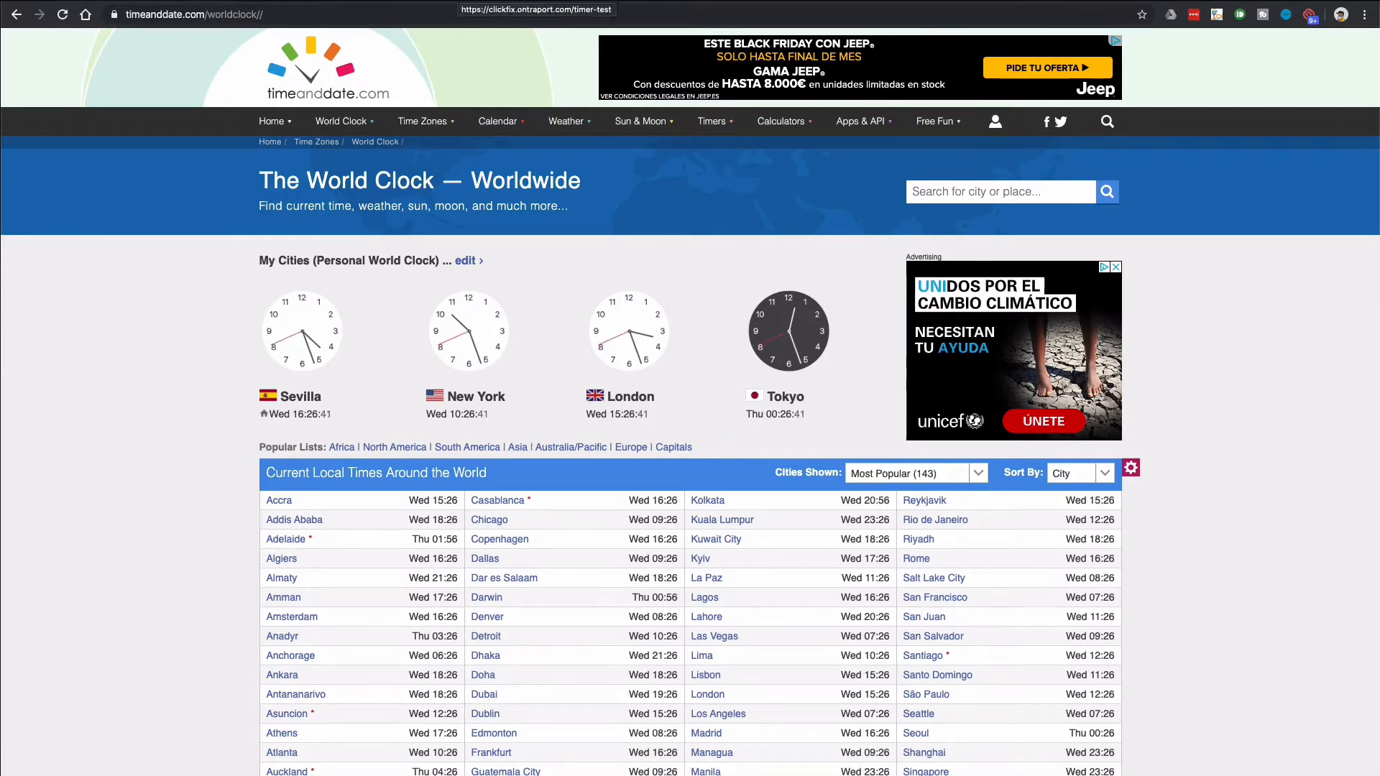
{"action": "left_click", "coordinate": [525, 1]}
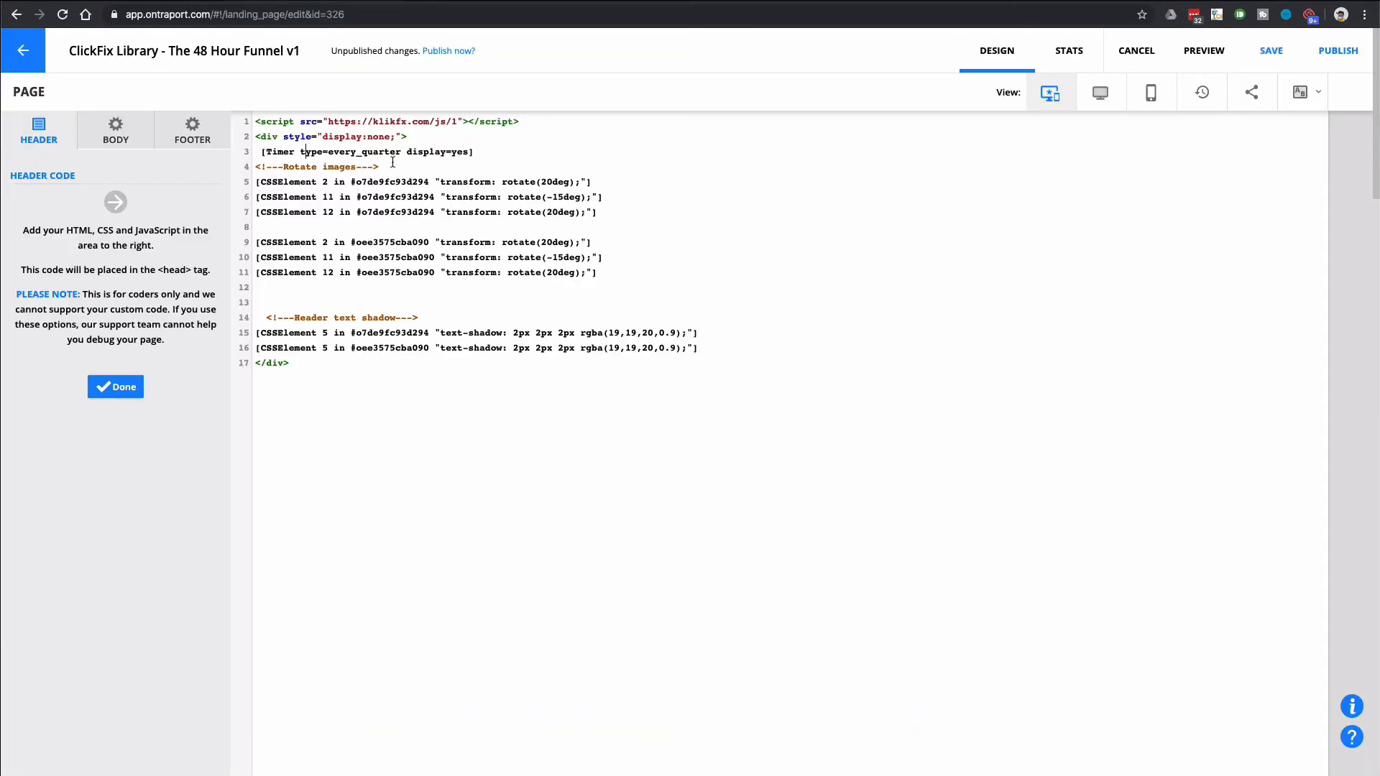
Step: Set the Timer shortcode's type to 4minutes in the header code and finish the code edit
{"action": "left_click_drag", "start_coordinate": [328, 154], "coordinate": [398, 157]}
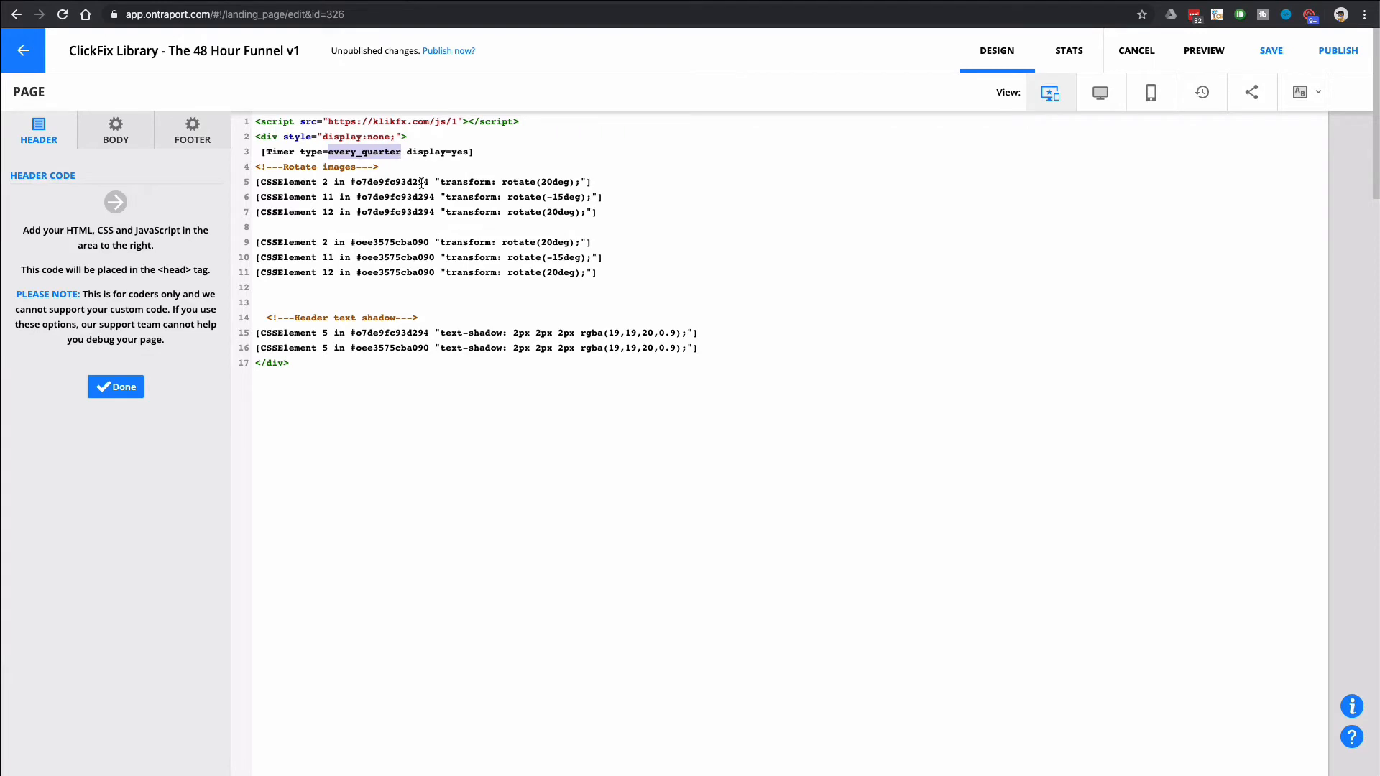
{"action": "type", "text": "4min"}
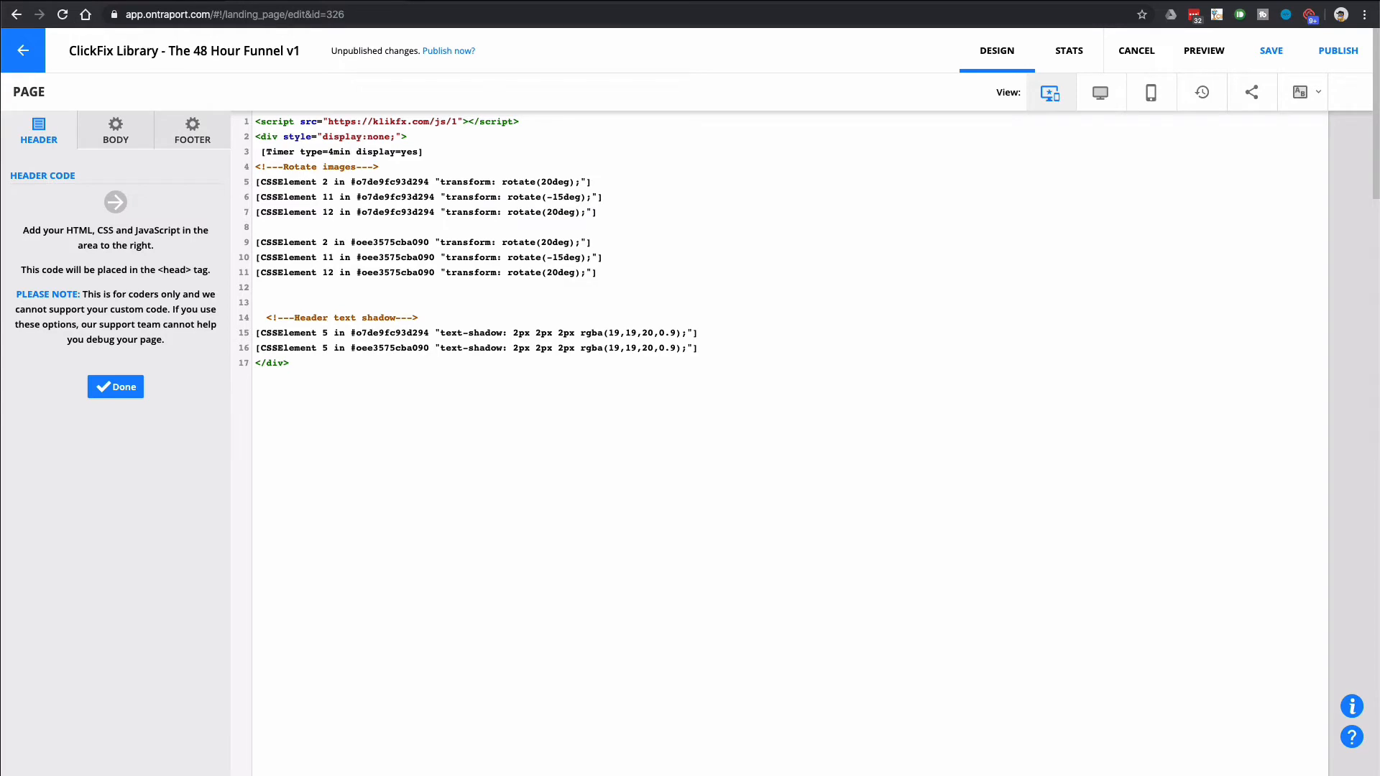
{"action": "type", "text": "utes"}
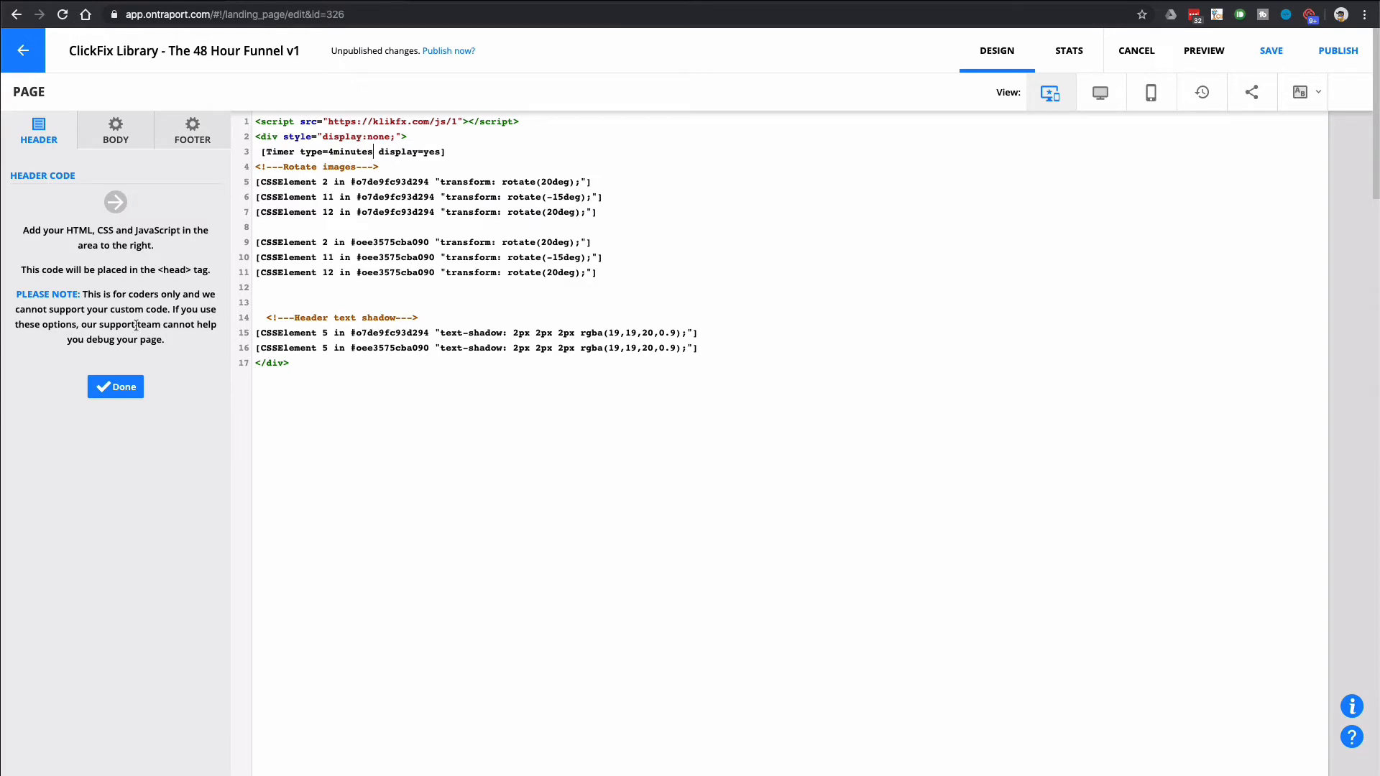
{"action": "left_click", "coordinate": [111, 387]}
Step: Save and publish the page with the four-minute timer, and reload the live timer-test page to check the countdown
{"action": "left_click", "coordinate": [1354, 69]}
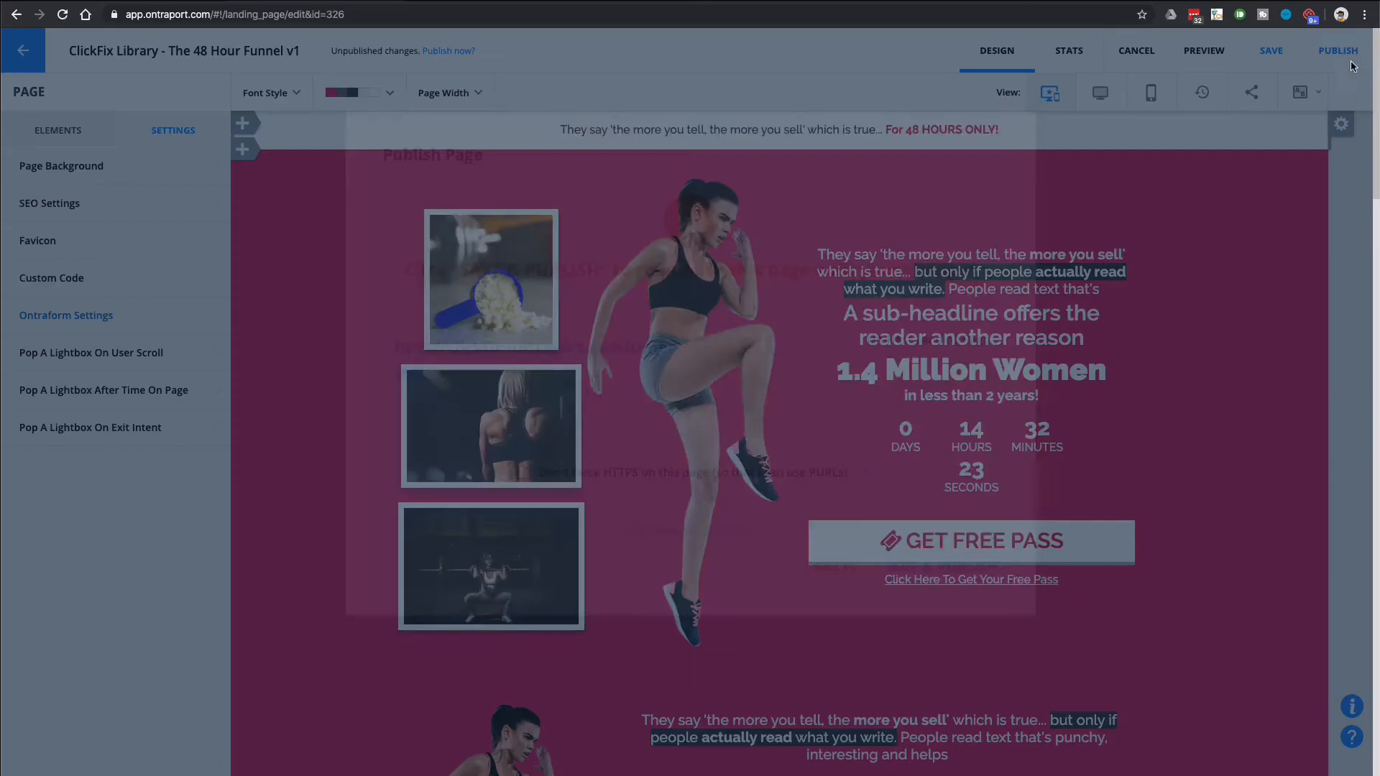
{"action": "left_click", "coordinate": [918, 566]}
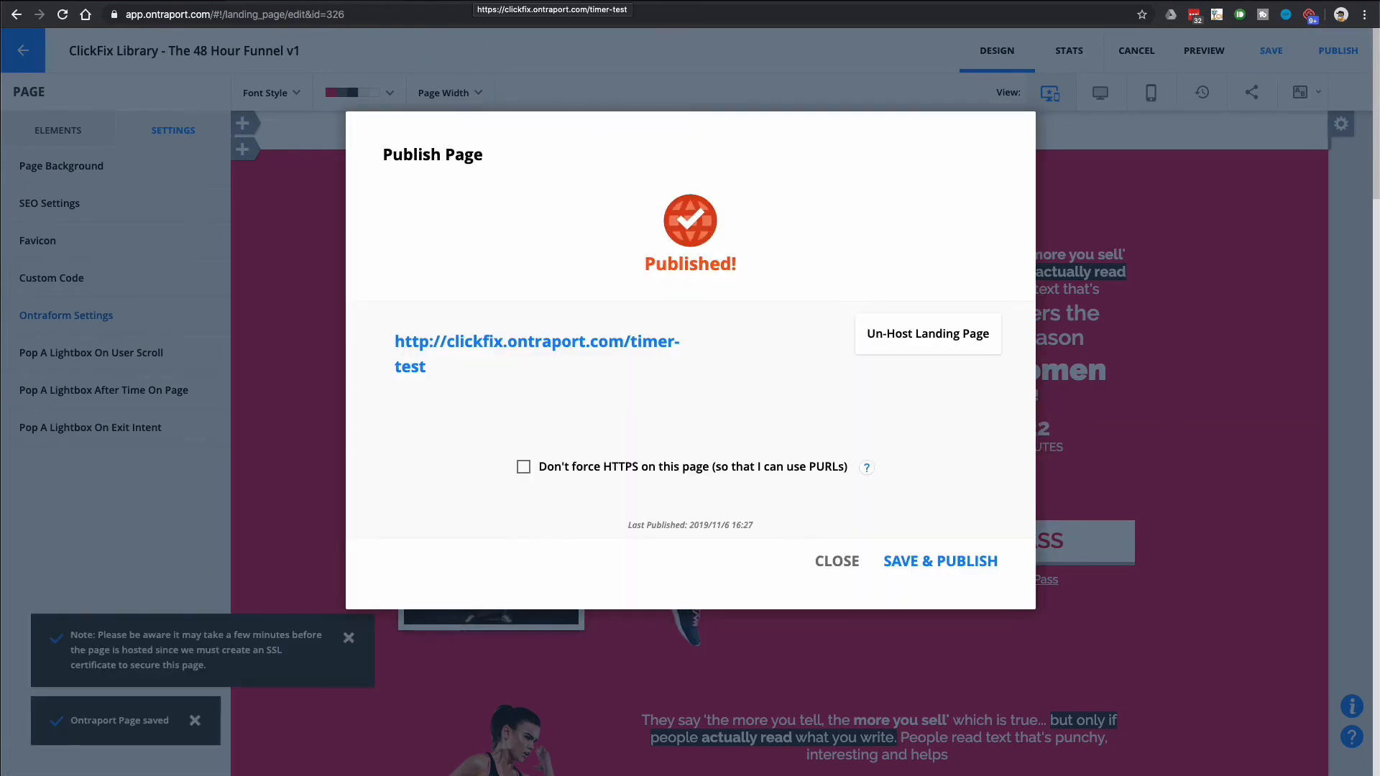
{"action": "left_click", "coordinate": [472, 1]}
{"action": "left_click", "coordinate": [61, 16]}
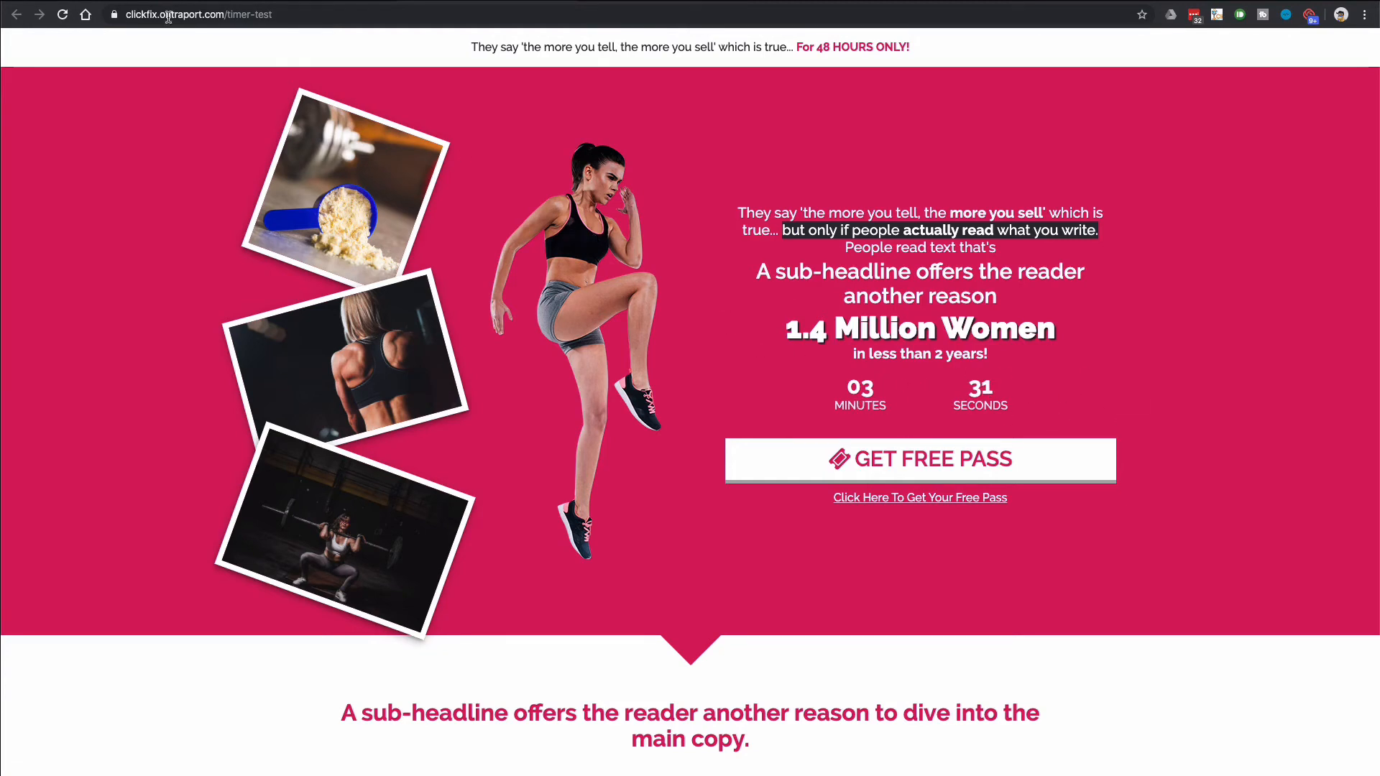
{"action": "left_click", "coordinate": [63, 15]}
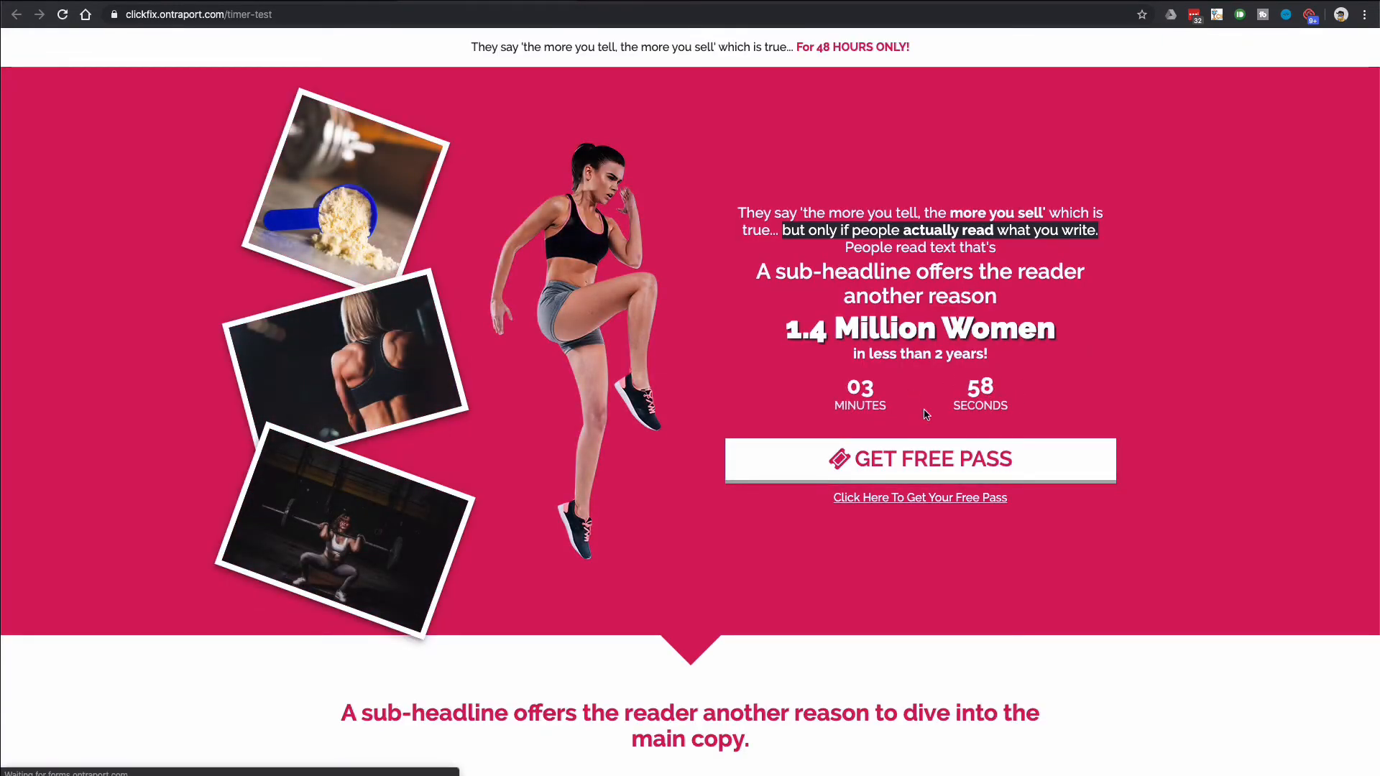
Step: Return to the page editor and set the Timer shortcode's type to 56seconds in the custom header code
{"action": "key", "text": "ctrl+shift+Tab"}
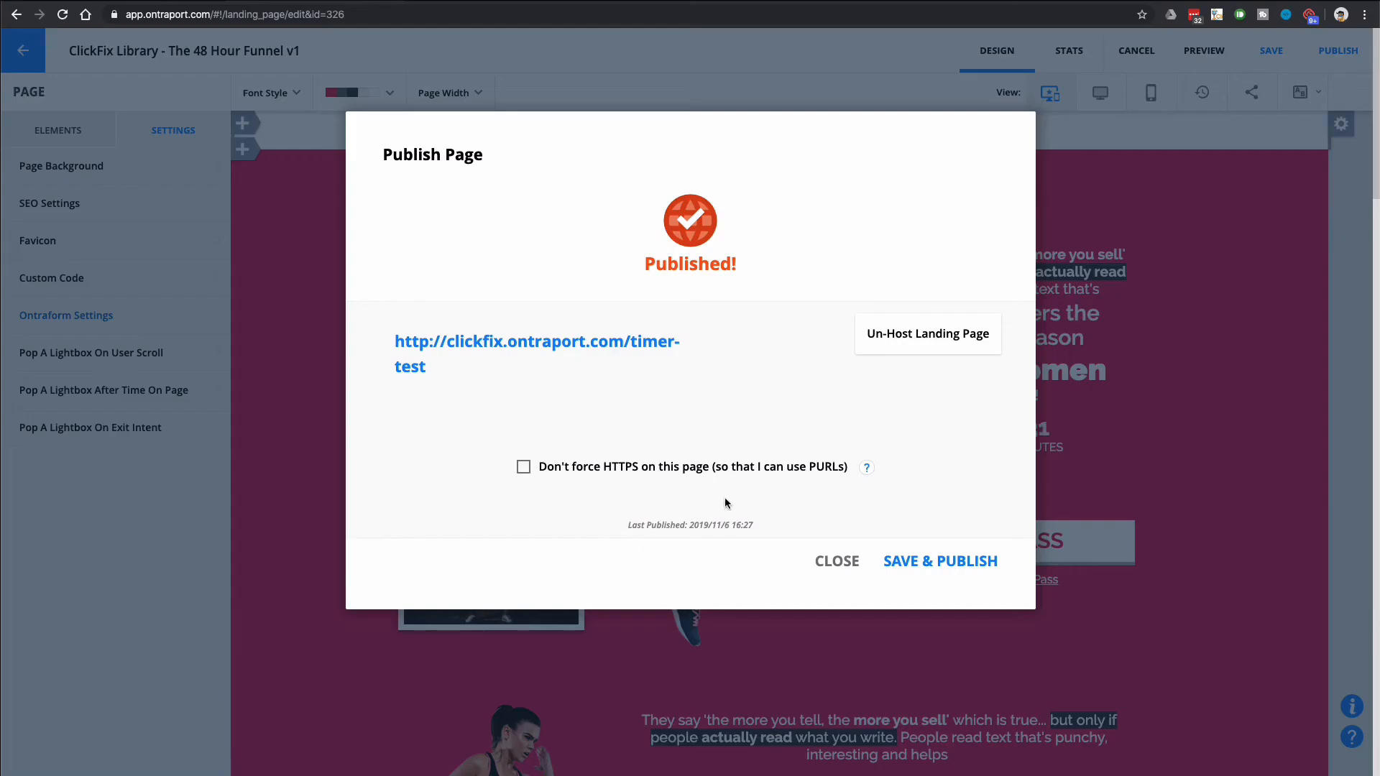
{"action": "left_click", "coordinate": [819, 556]}
{"action": "left_click", "coordinate": [119, 280]}
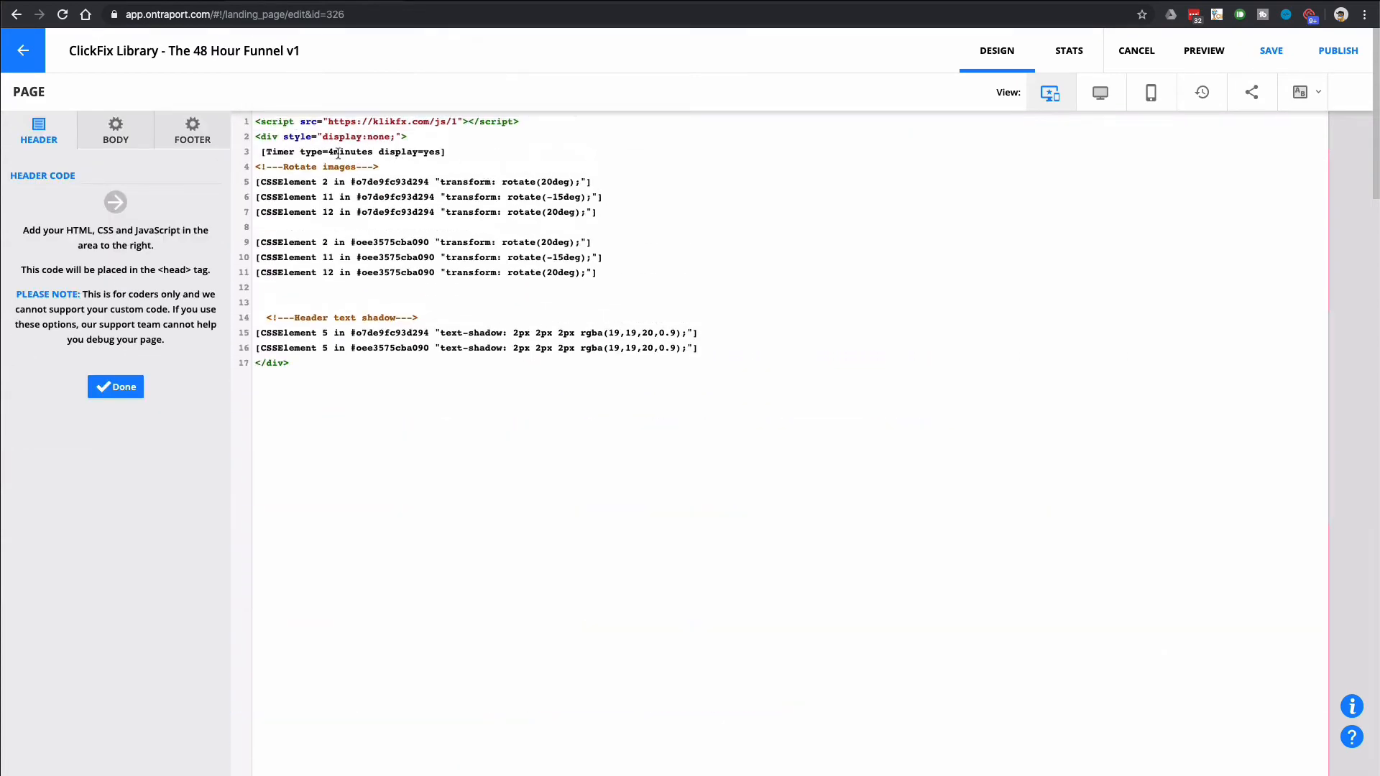
{"action": "double_click", "coordinate": [343, 153]}
{"action": "key", "text": "BackSpace"}
{"action": "type", "text": "56seconds"}
{"action": "left_click", "coordinate": [116, 389]}
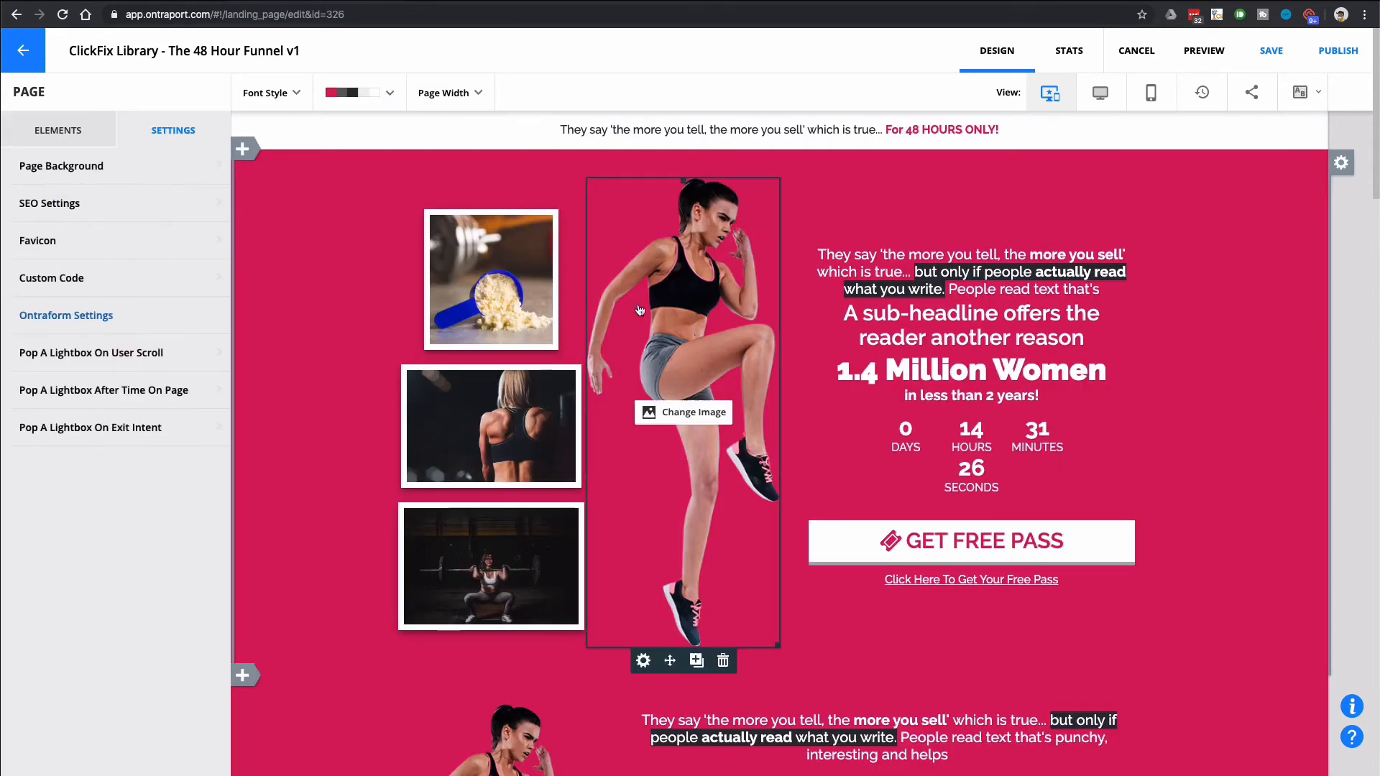
Step: Republish the page with the 56-second timer and reload the live page to check the countdown
{"action": "left_click", "coordinate": [1318, 61]}
{"action": "left_click", "coordinate": [941, 567]}
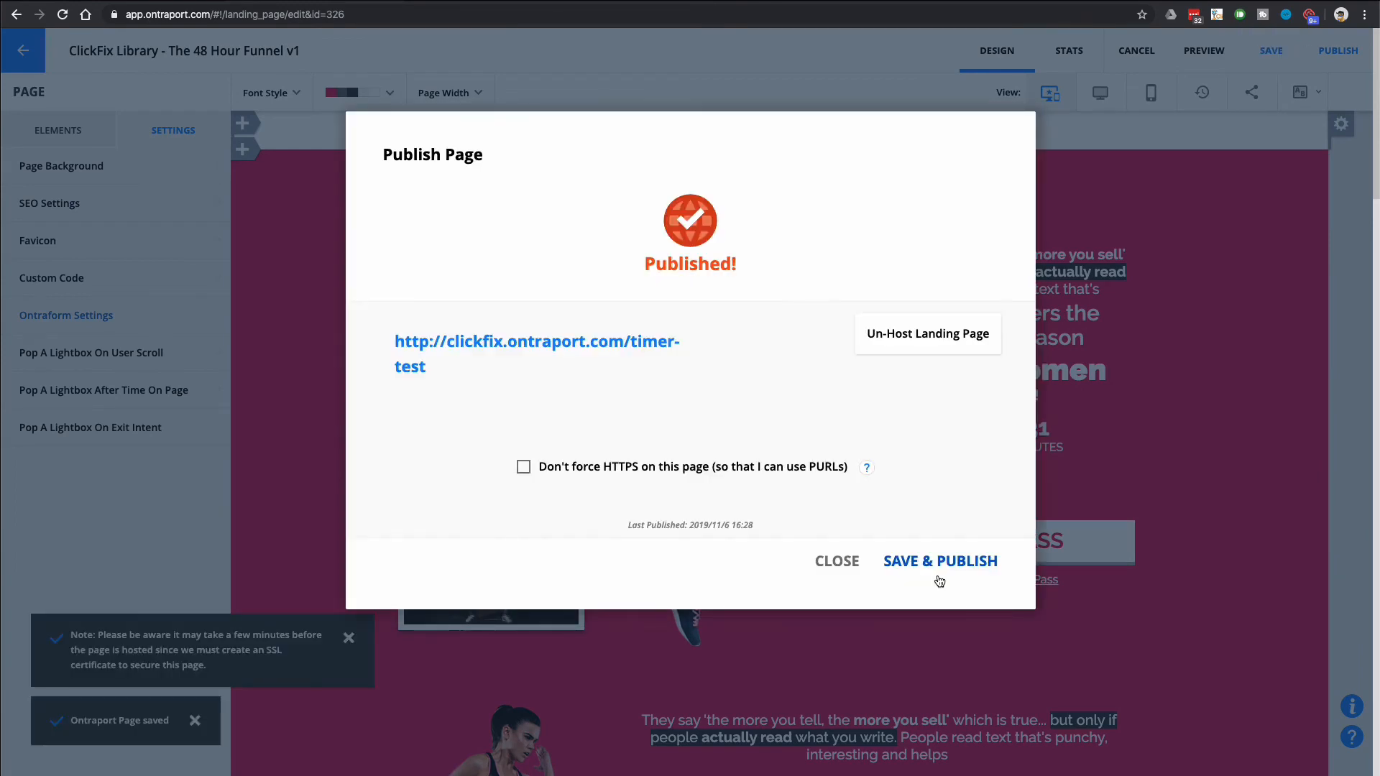
{"action": "left_click", "coordinate": [845, 563]}
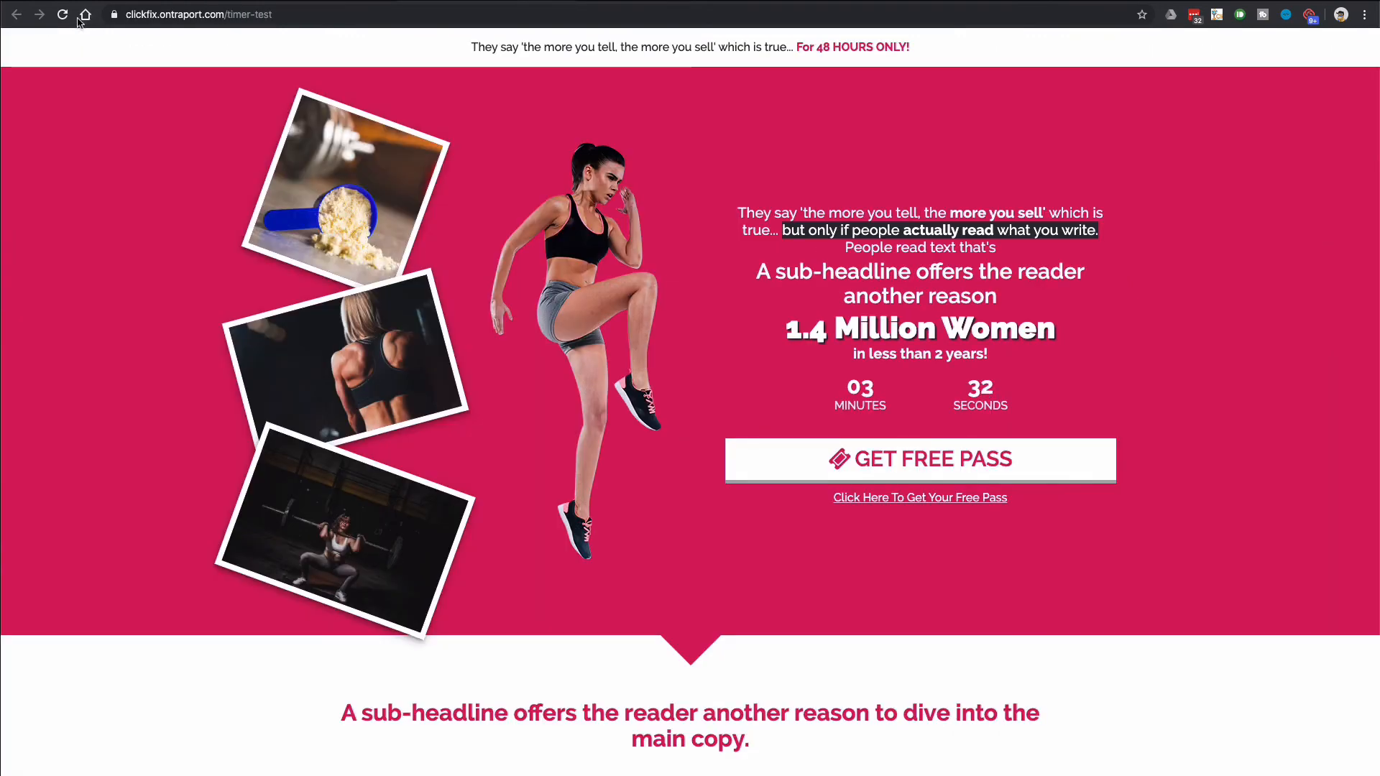
{"action": "left_click", "coordinate": [62, 14]}
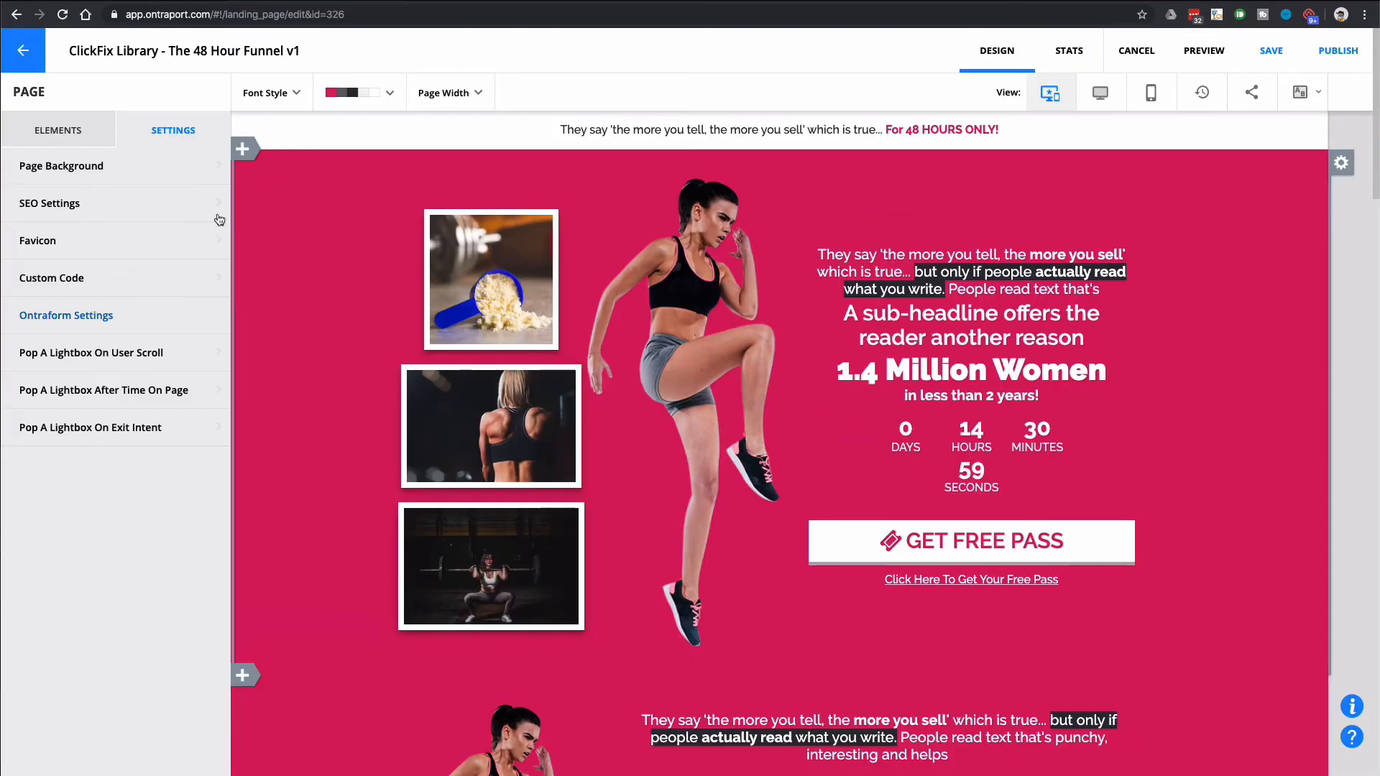
Step: Set the Timer shortcode's display option to no in the custom header code
{"action": "left_click", "coordinate": [86, 278]}
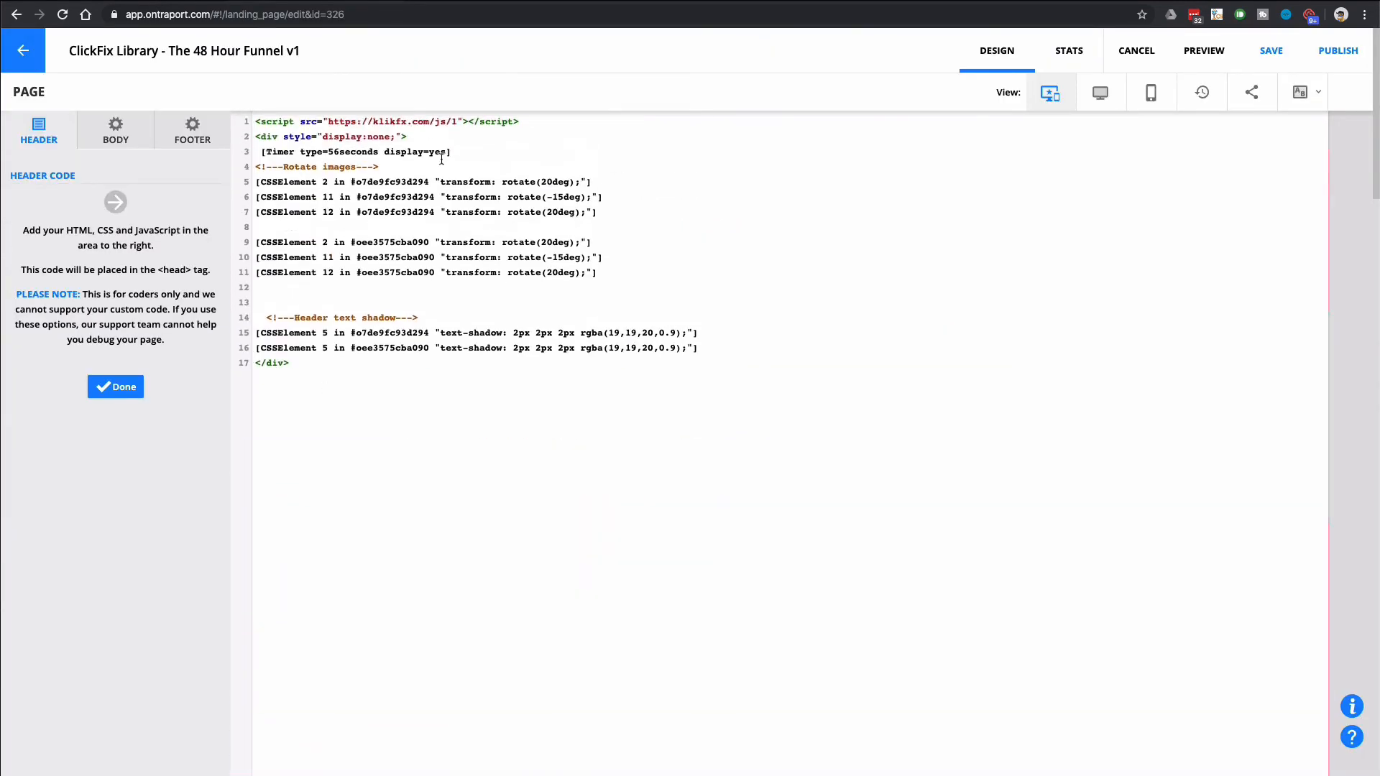
{"action": "double_click", "coordinate": [437, 154]}
{"action": "type", "text": "no"}
{"action": "left_click", "coordinate": [93, 388]}
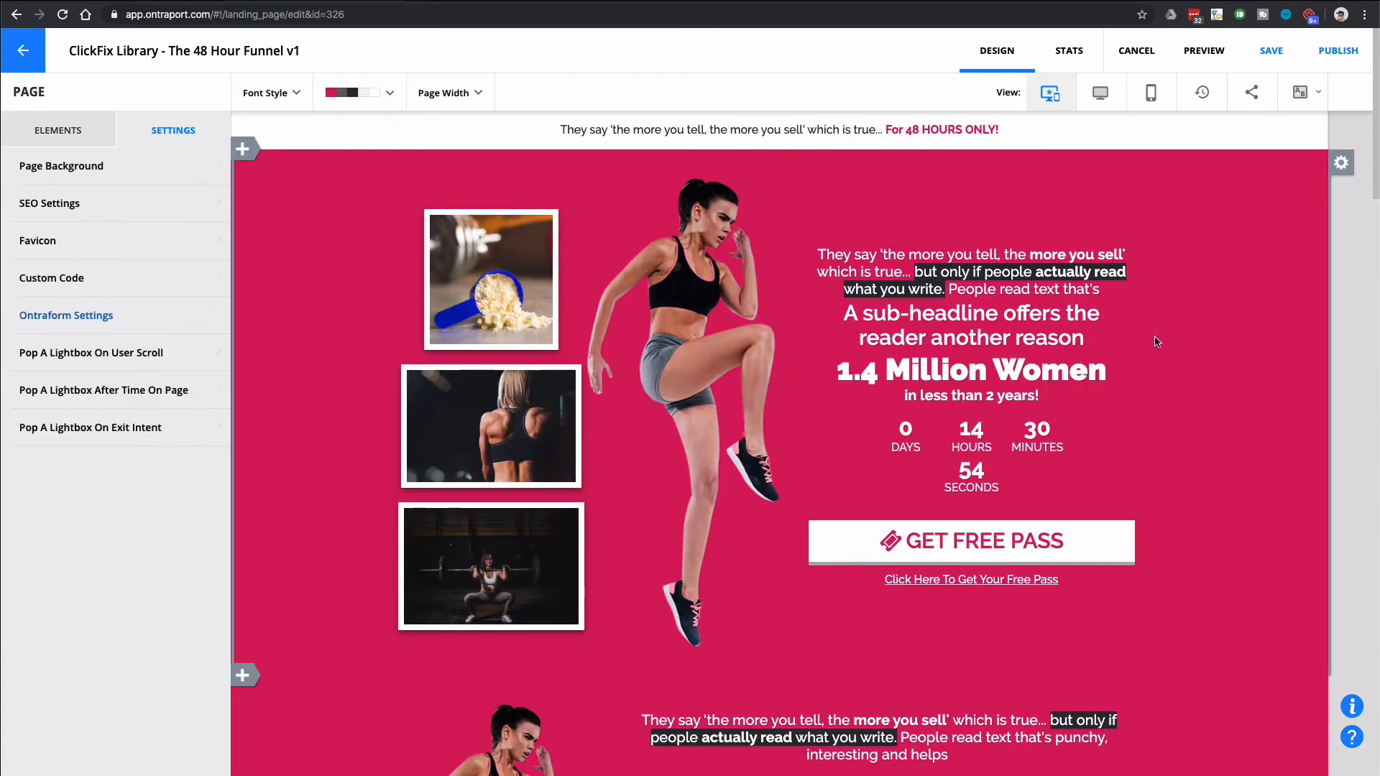
Step: Republish the page with the changed display option, view the live timer-test page, and close it
{"action": "left_click", "coordinate": [1335, 63]}
{"action": "left_click", "coordinate": [939, 567]}
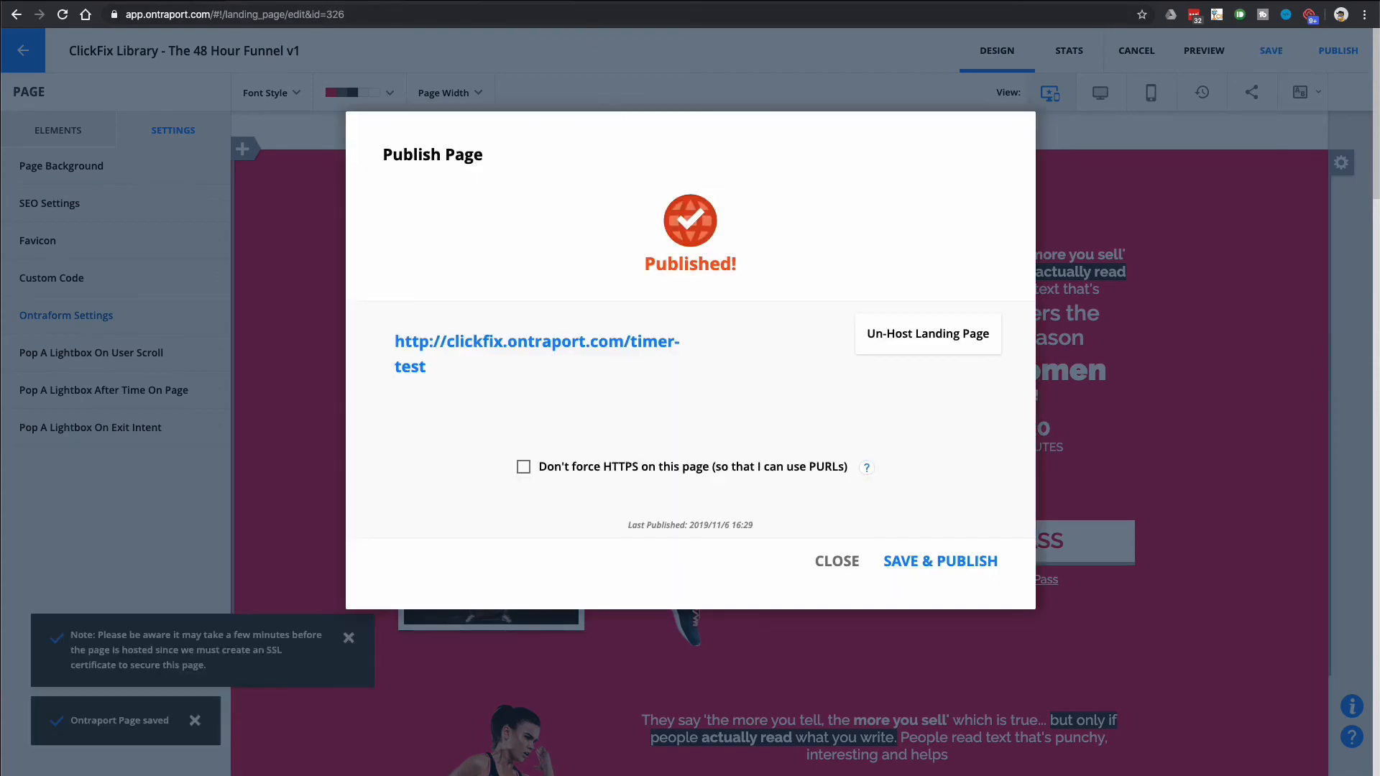
{"action": "left_click", "coordinate": [539, 342]}
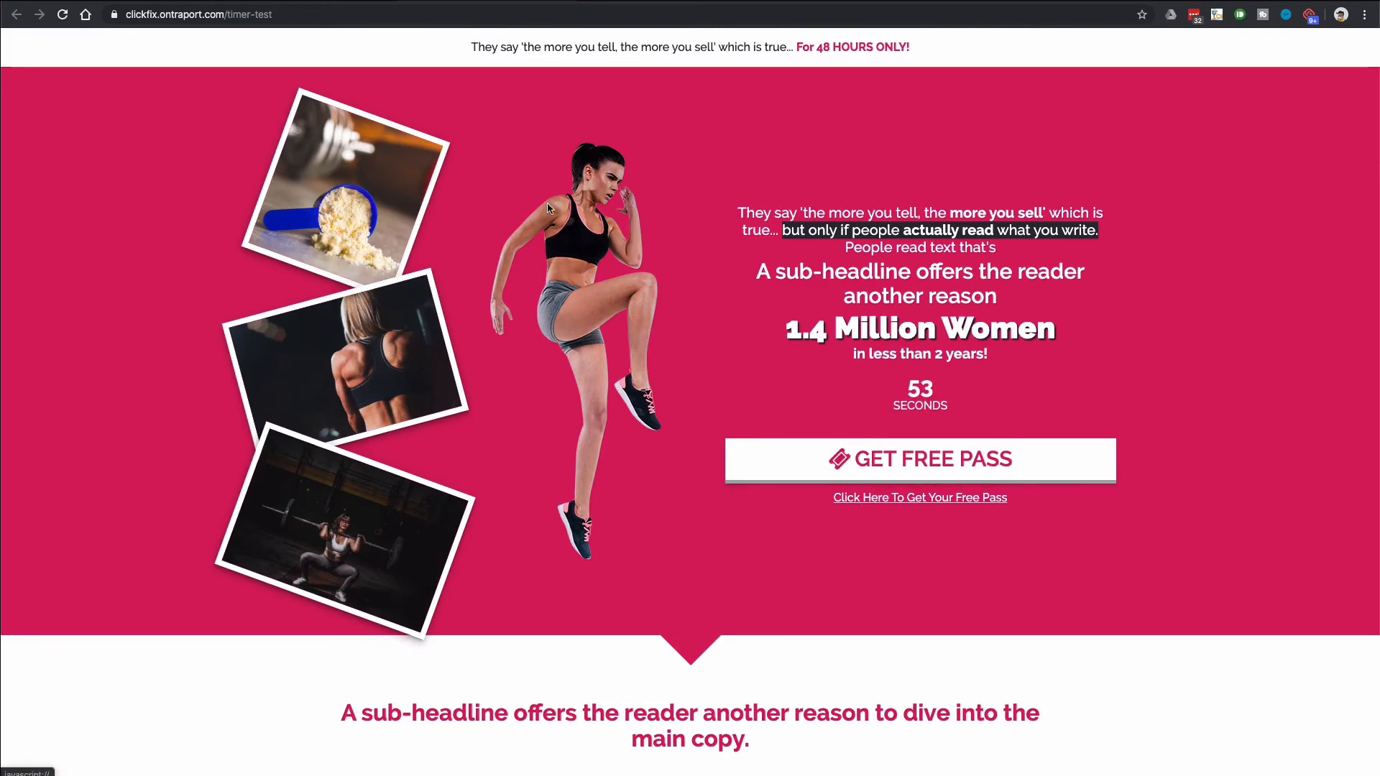
{"action": "key", "text": "super+w"}
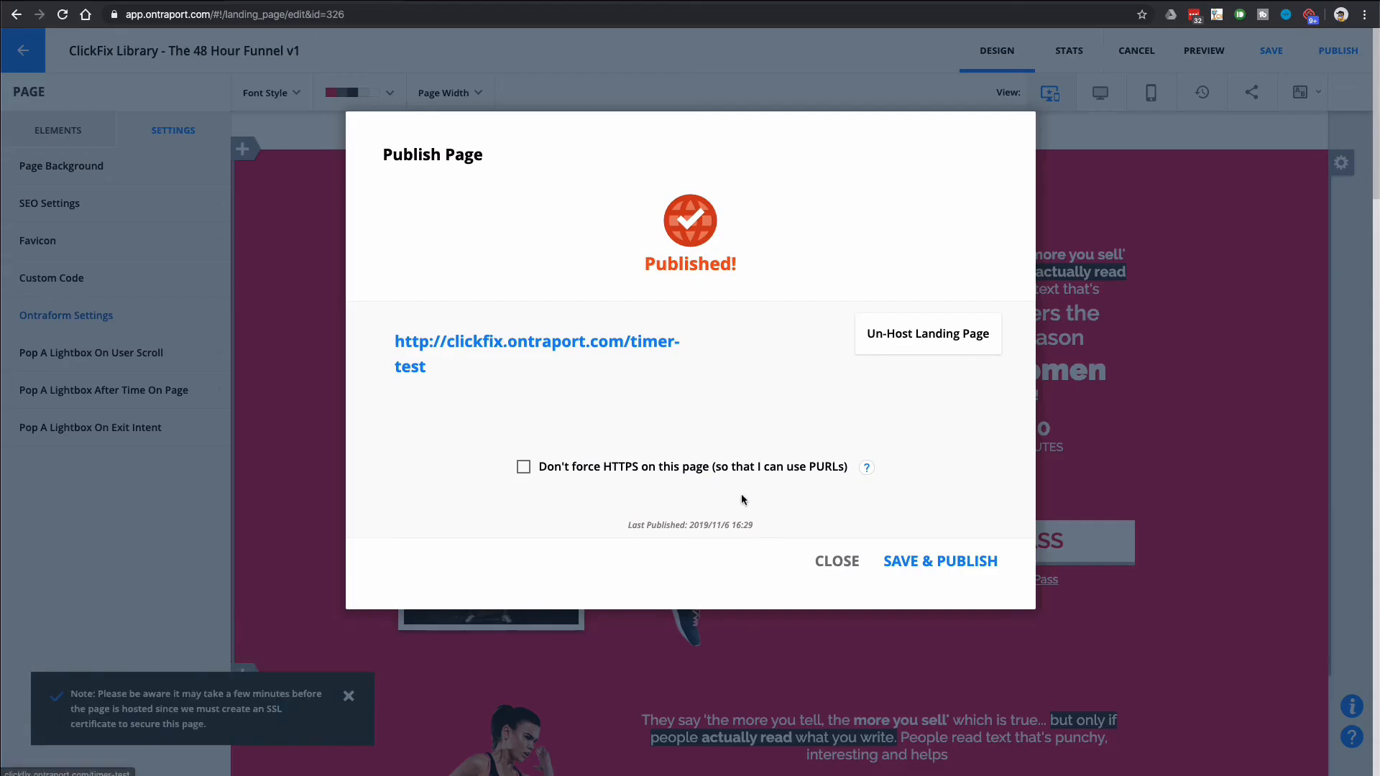
Step: Reopen the custom header code and set the Timer shortcode's type to 48hours
{"action": "left_click", "coordinate": [834, 562]}
{"action": "left_click", "coordinate": [57, 278]}
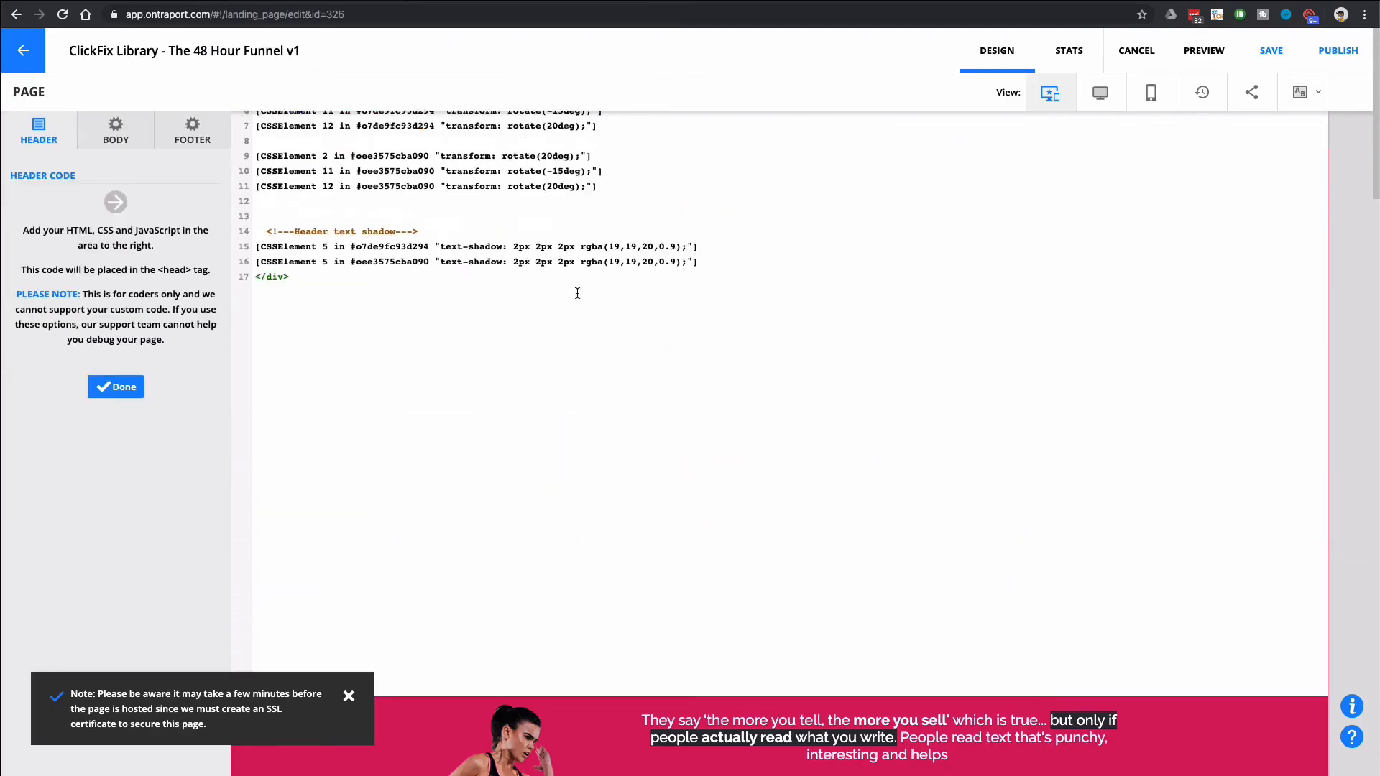
{"action": "double_click", "coordinate": [346, 154]}
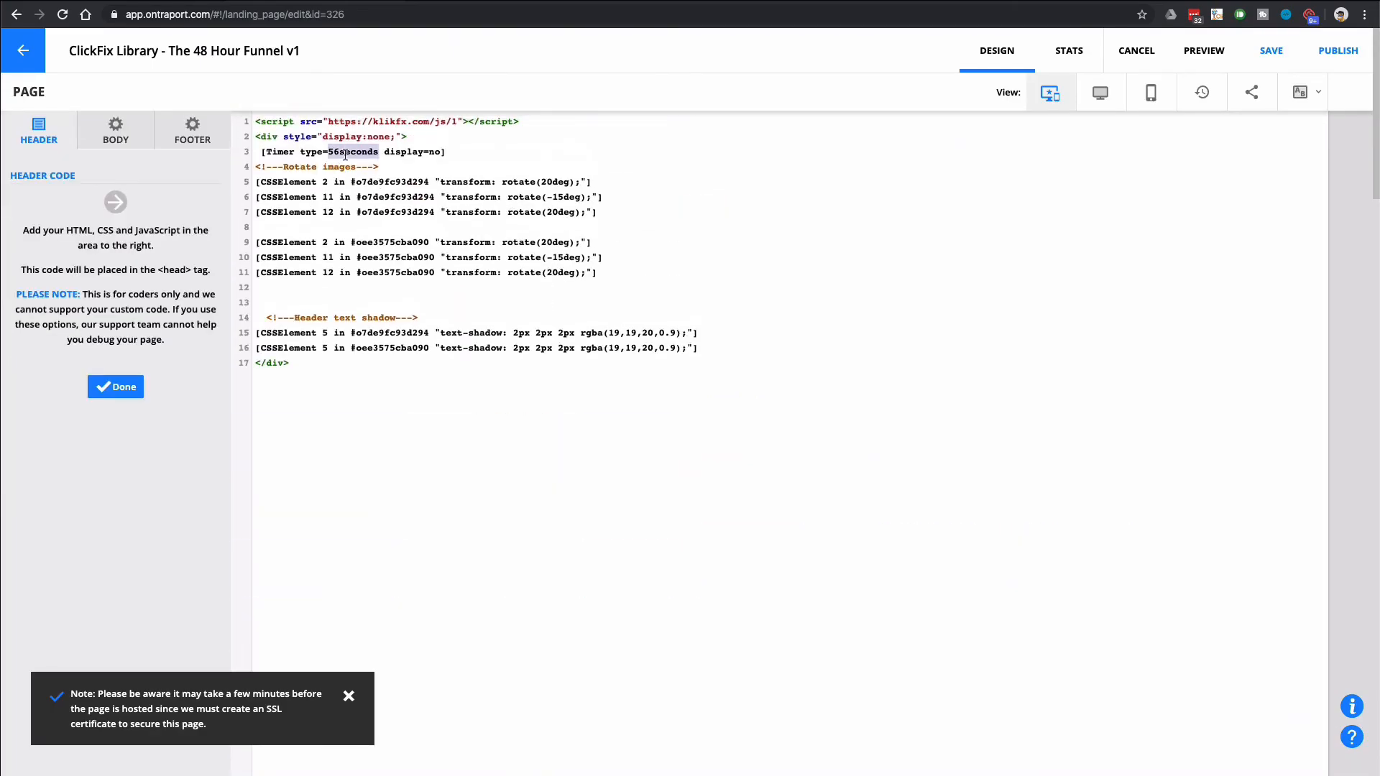
{"action": "type", "text": "48hours"}
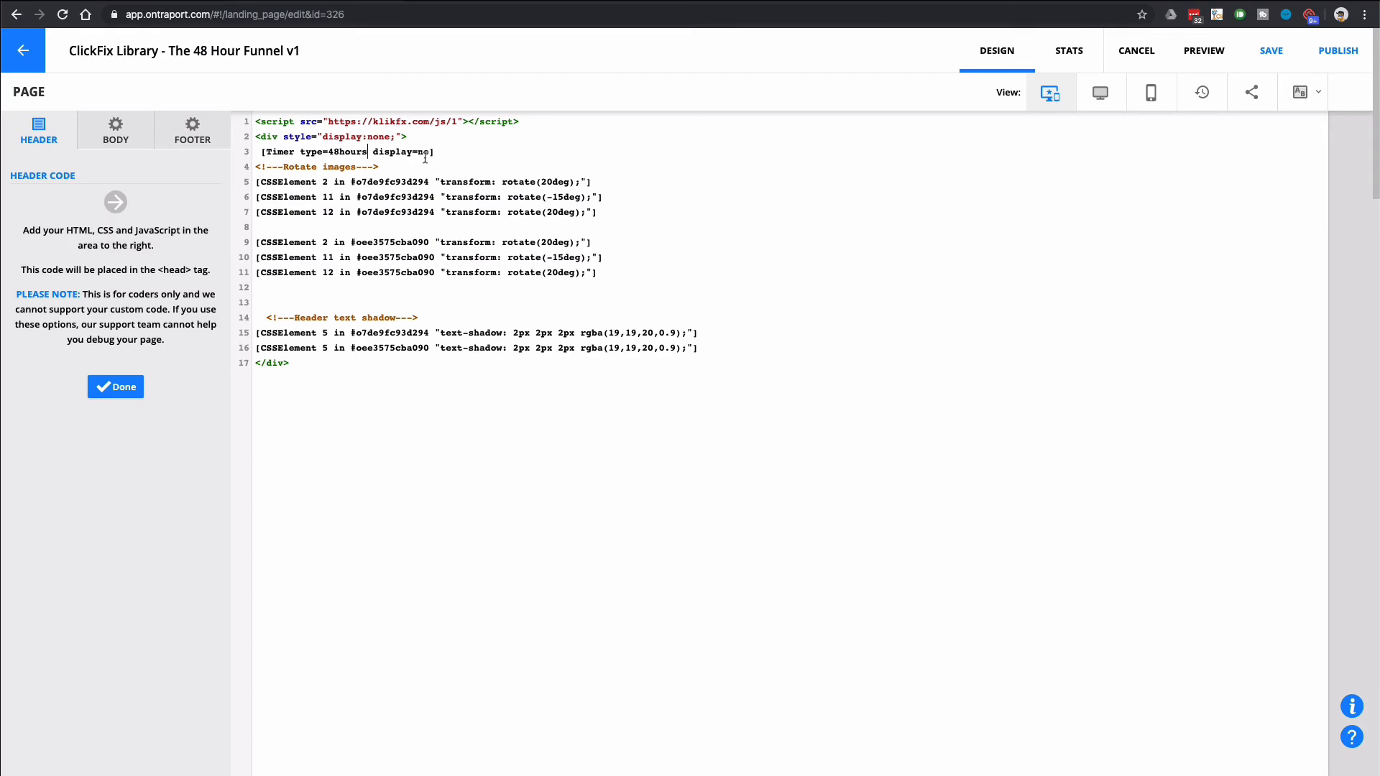
{"action": "left_click", "coordinate": [108, 388]}
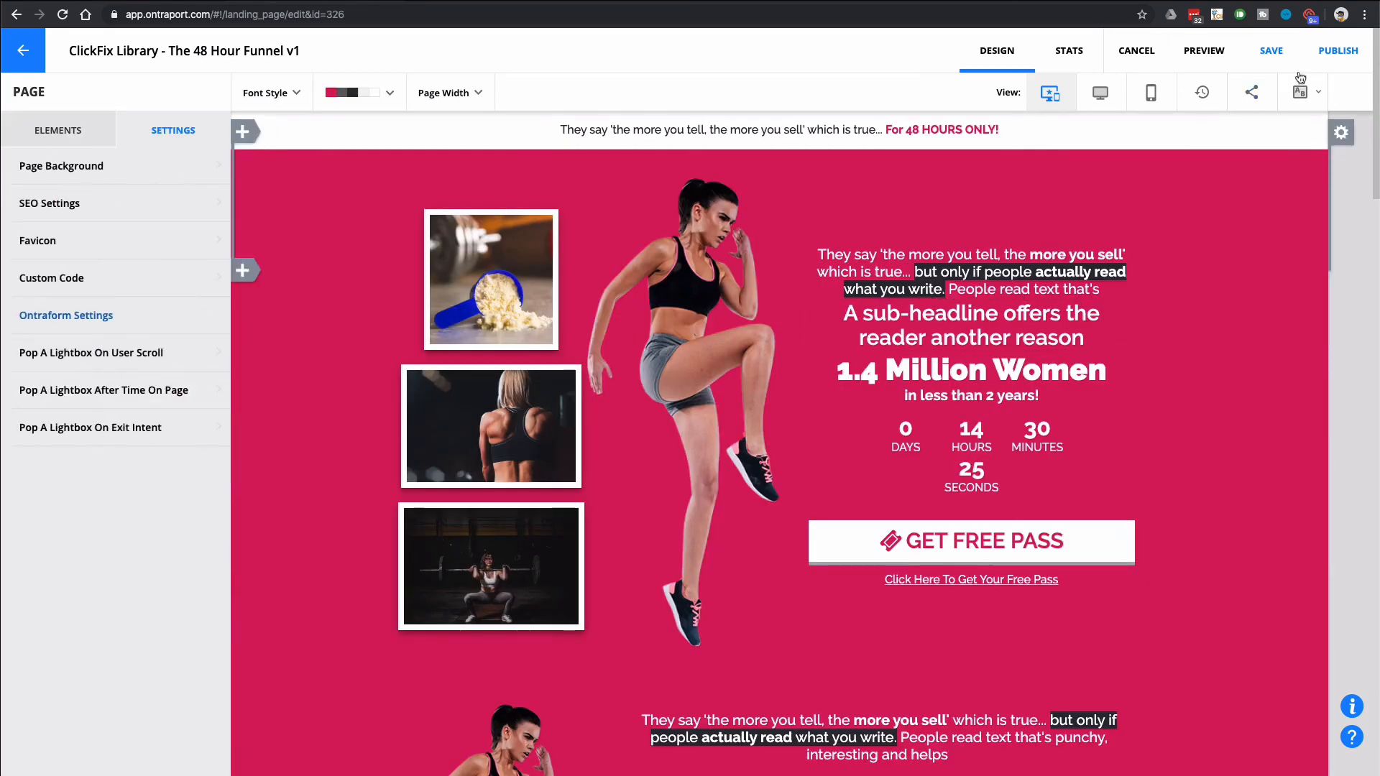
Step: Republish the page with the 48-hour timer and reload the live page to check the countdown
{"action": "left_click", "coordinate": [1338, 50]}
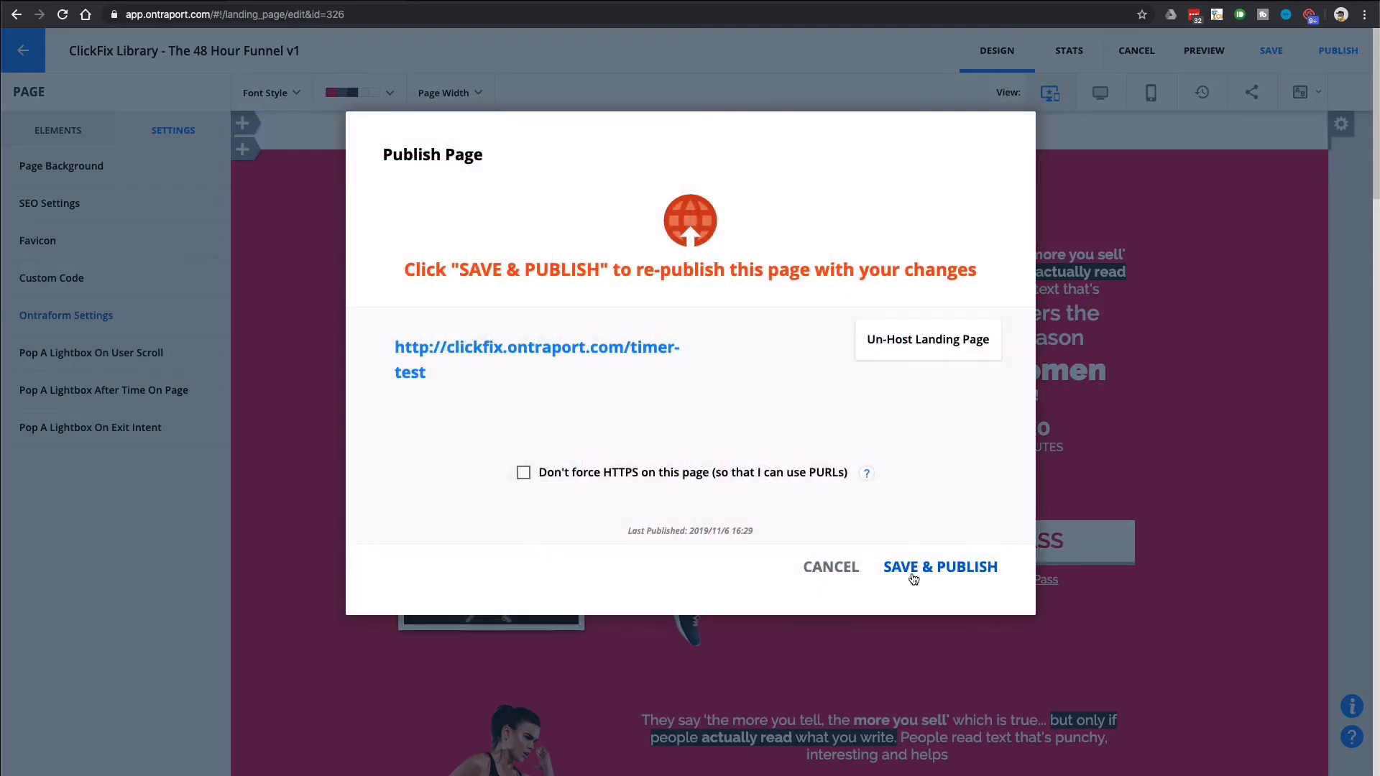
{"action": "left_click", "coordinate": [915, 572]}
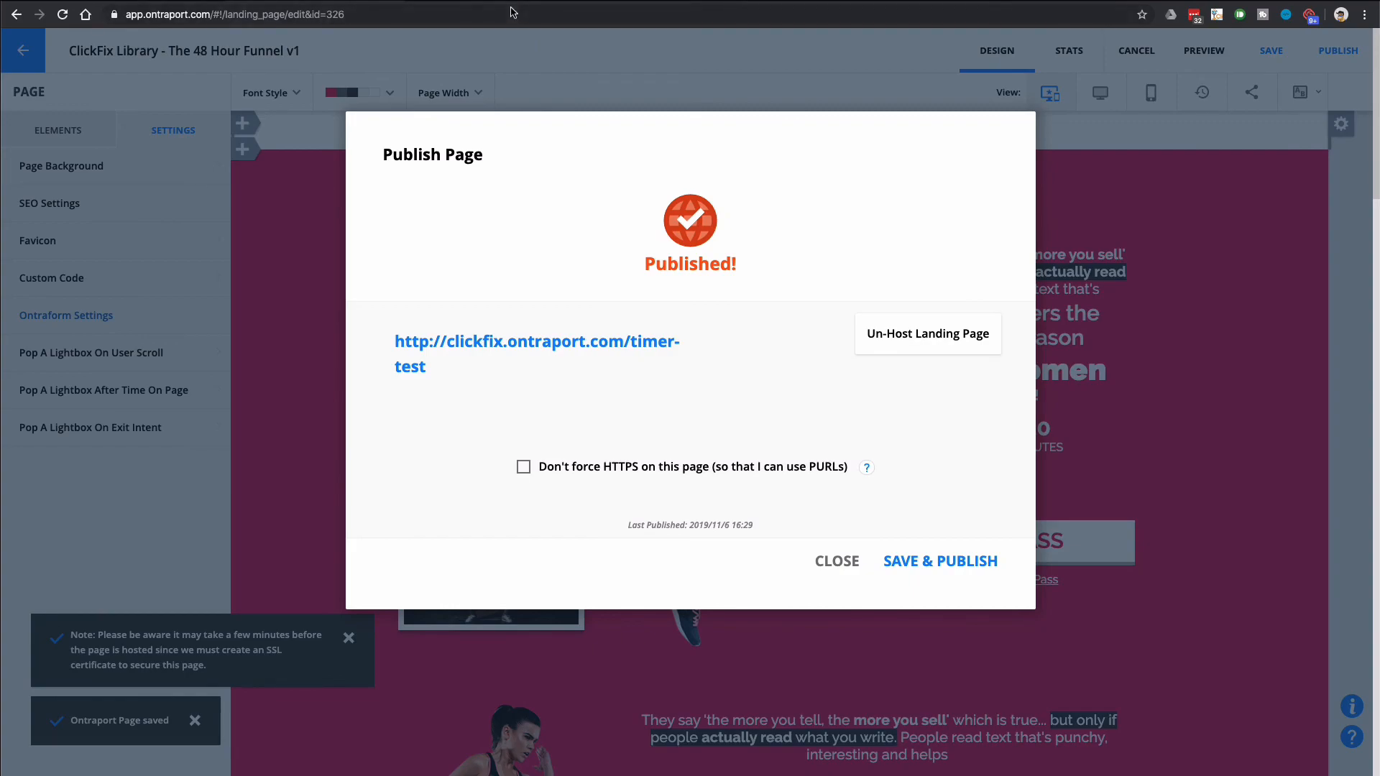
{"action": "left_click", "coordinate": [513, 1]}
{"action": "left_click", "coordinate": [63, 15]}
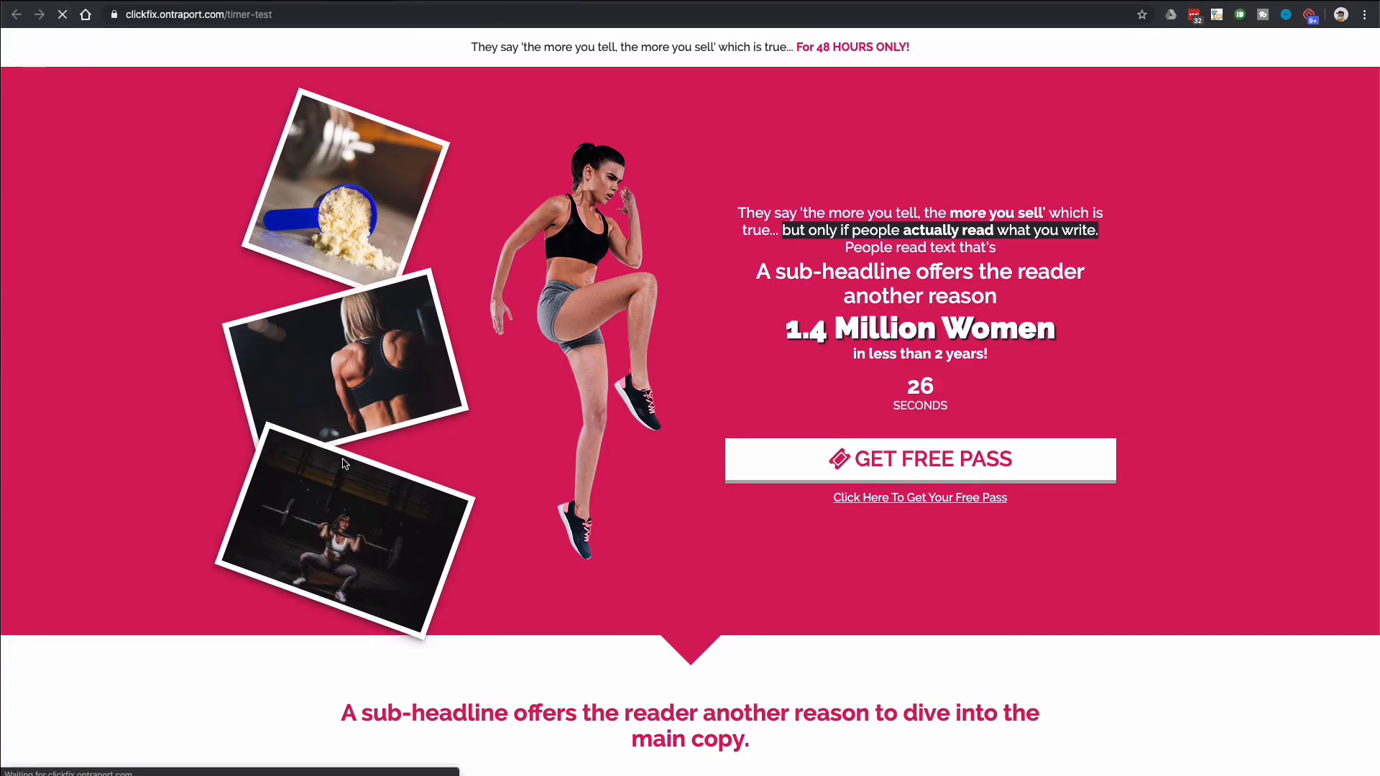